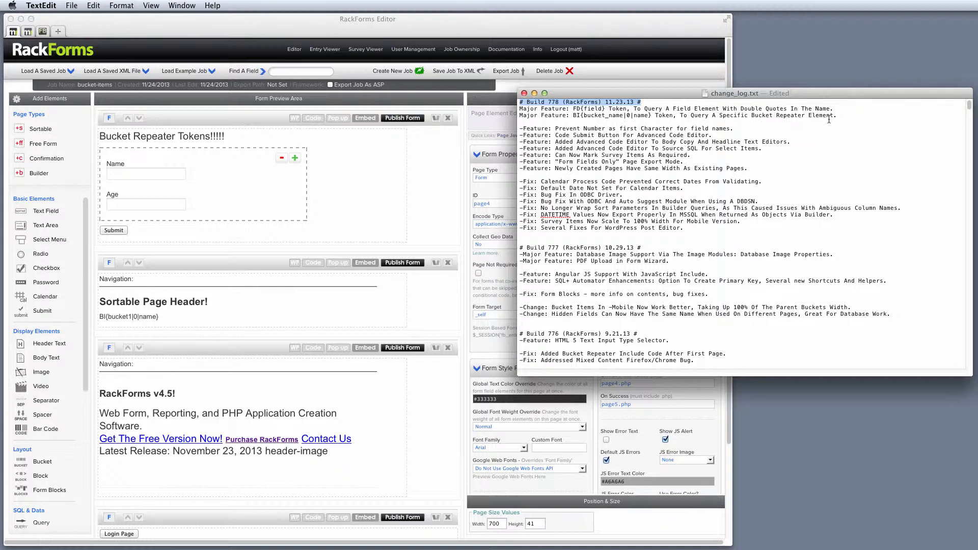
Examine the two Build 778 major features in the change log: the FD{field} token and the BI{bucket_name|0|name} token.
{"action": "left_click_drag", "start_coordinate": [837, 116], "coordinate": [529, 109]}
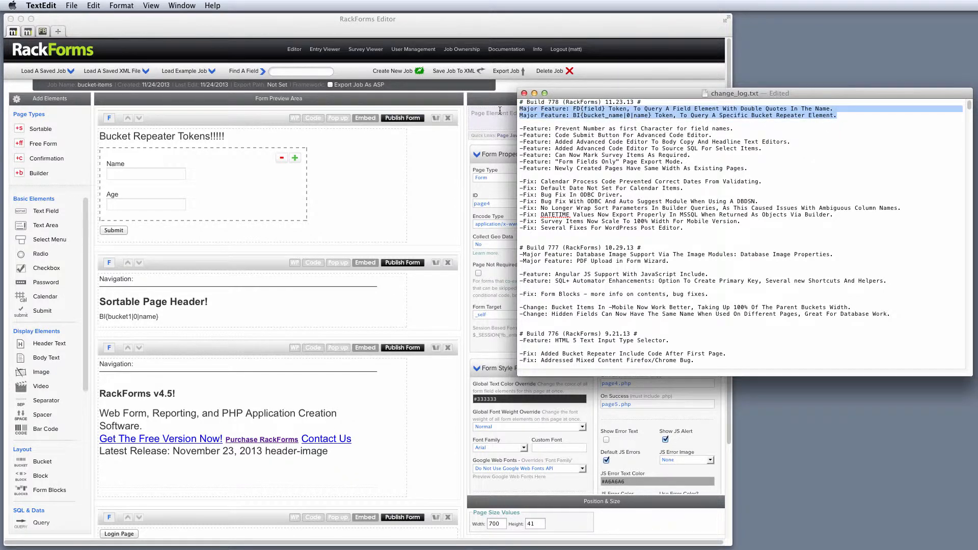
{"action": "left_click_drag", "start_coordinate": [604, 109], "coordinate": [574, 109]}
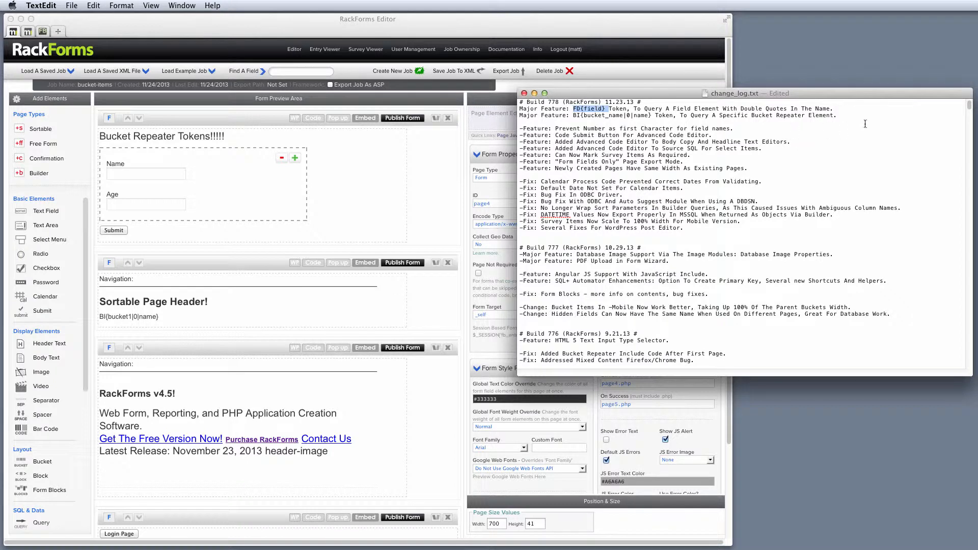
{"action": "left_click_drag", "start_coordinate": [861, 116], "coordinate": [472, 117]}
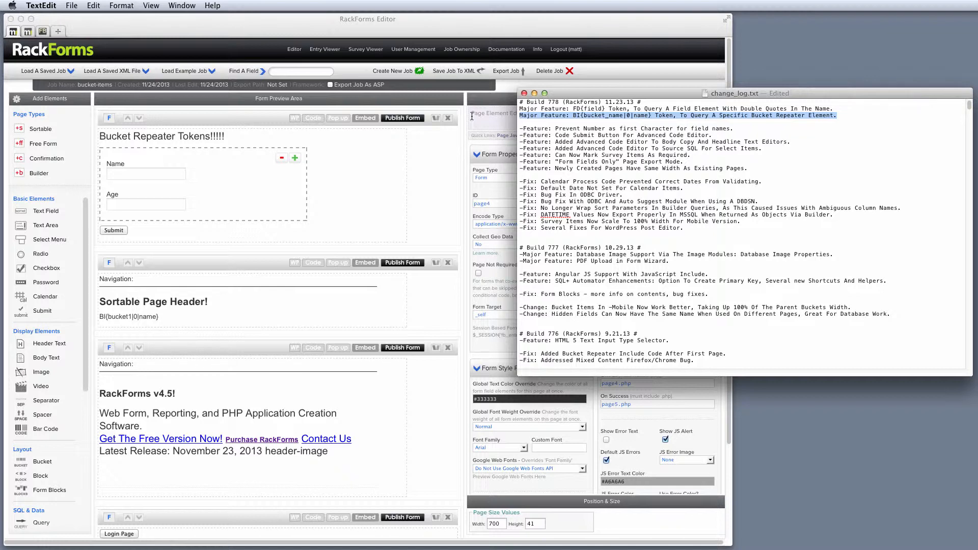
Switch to the RackForms editor and set Repeating Bucket Logic to Enabled for the bucket holding the Name and Age fields.
{"action": "left_click", "coordinate": [220, 121]}
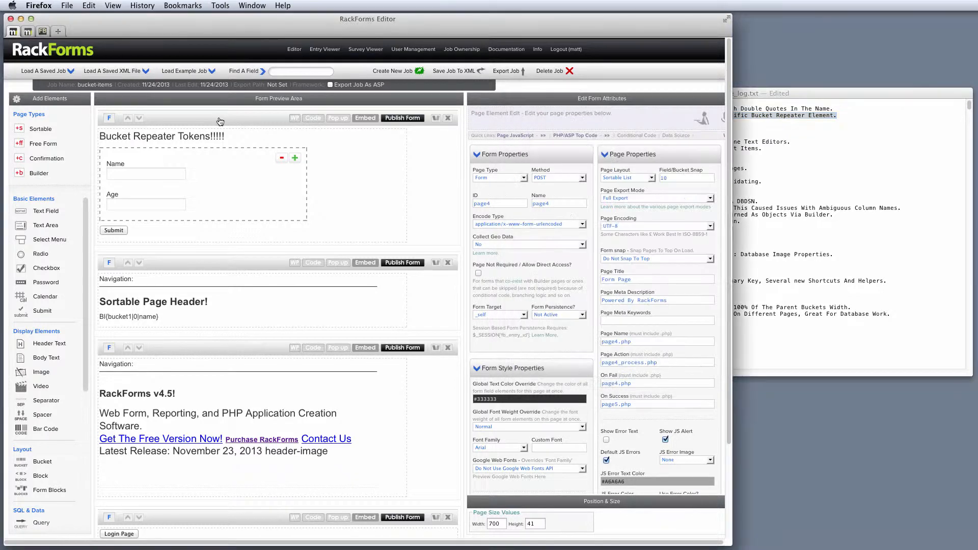
{"action": "left_click", "coordinate": [371, 198]}
{"action": "left_click", "coordinate": [624, 206]}
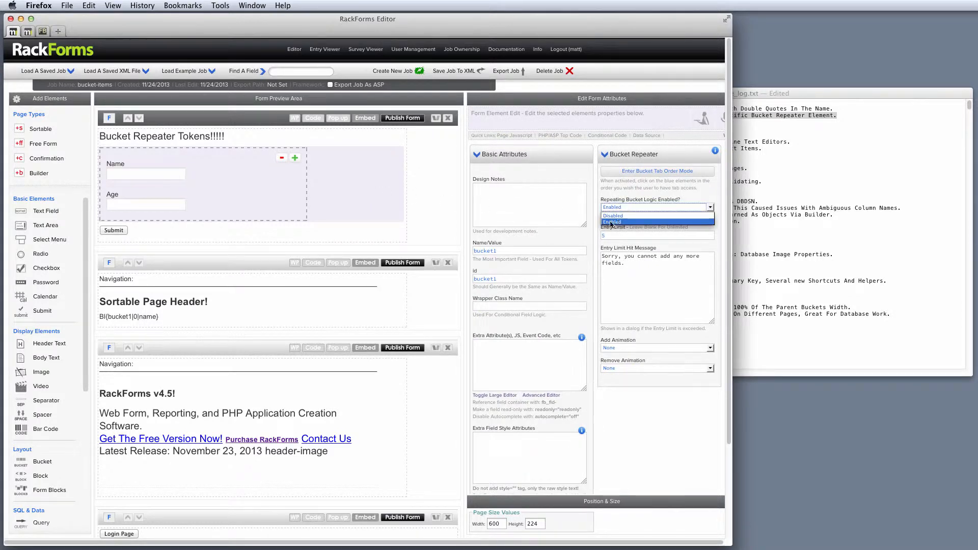
{"action": "left_click", "coordinate": [613, 220]}
Publish the bucket repeater form and reduce the entries to the first one plus one fresh blank entry.
{"action": "left_click", "coordinate": [403, 118]}
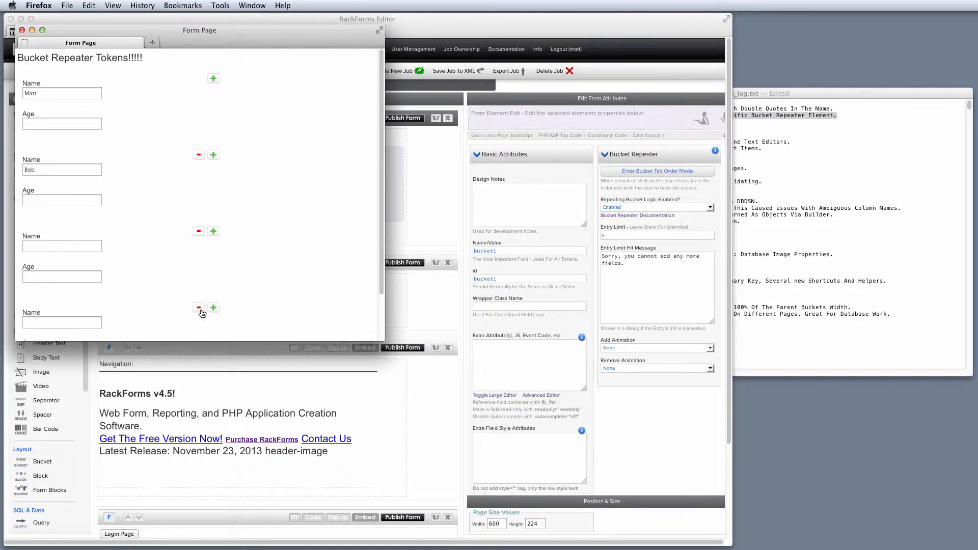
{"action": "left_click", "coordinate": [198, 308]}
{"action": "left_click", "coordinate": [199, 232]}
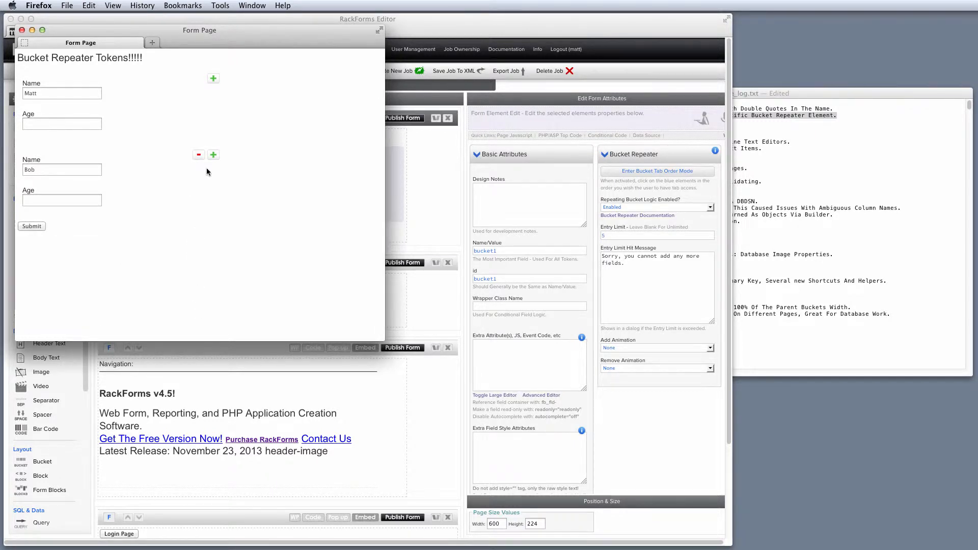
{"action": "left_click", "coordinate": [198, 155]}
{"action": "left_click", "coordinate": [213, 79]}
Enter a first name in the second entry's Name field, submit the form and check the token output on the resulting page.
{"action": "left_click", "coordinate": [49, 169]}
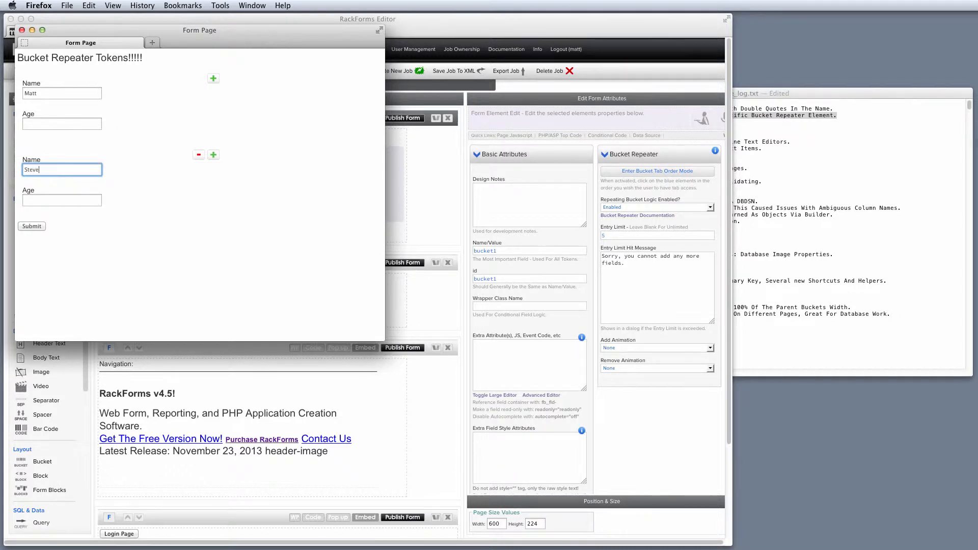
{"action": "type", "text": "Steve"}
{"action": "left_click", "coordinate": [32, 226]}
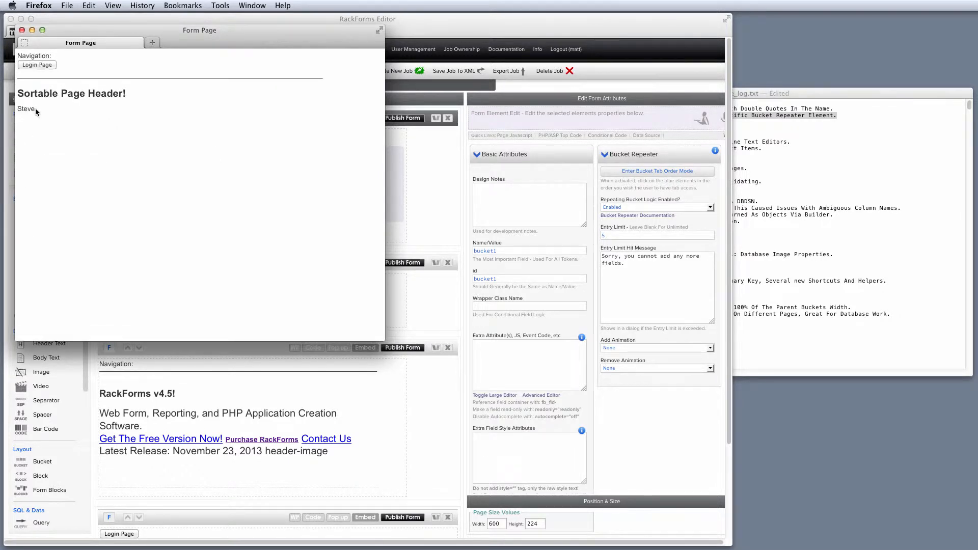
{"action": "left_click_drag", "start_coordinate": [34, 109], "coordinate": [17, 111]}
{"action": "left_click", "coordinate": [113, 150]}
Return to the form, replace the second entry's name with a different first name, resubmit it and close the preview.
{"action": "key", "text": "super+Left"}
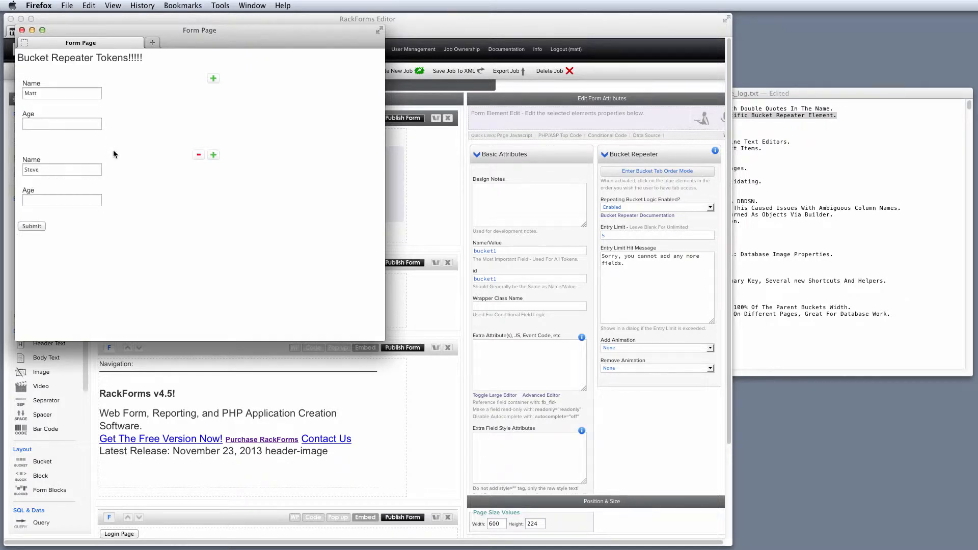
{"action": "left_click_drag", "start_coordinate": [47, 171], "coordinate": [16, 173]}
{"action": "type", "text": "Bob"}
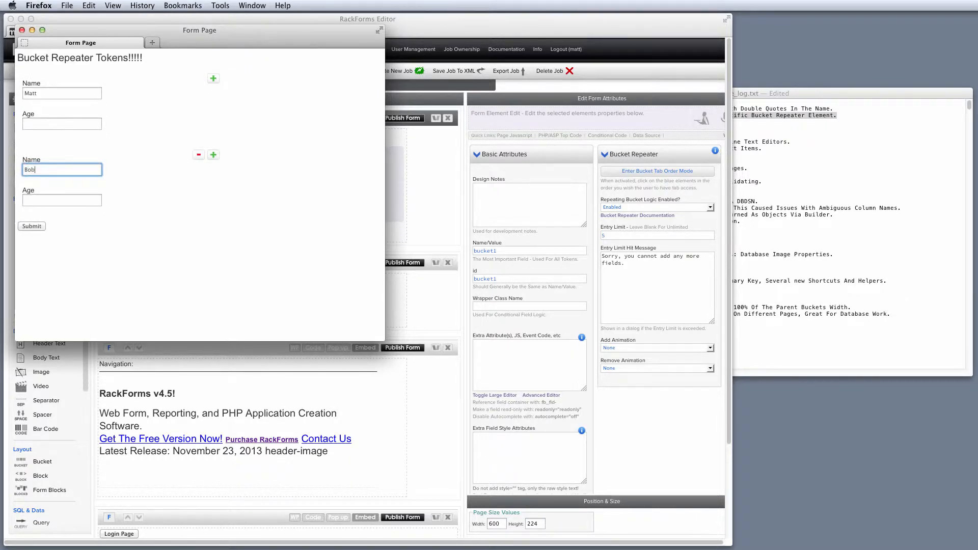
{"action": "left_click", "coordinate": [30, 226]}
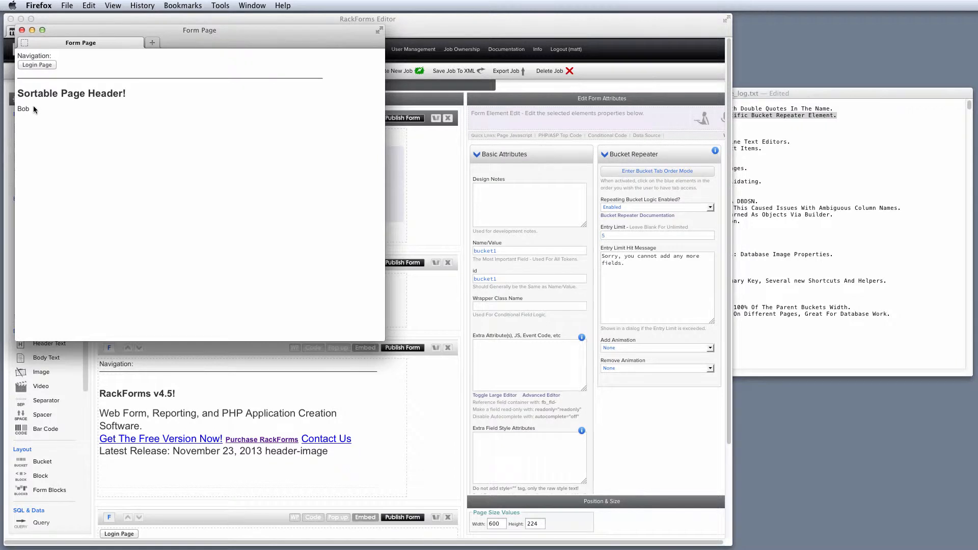
{"action": "left_click", "coordinate": [22, 30]}
Examine the BI{bucket1|0|name} token in the label of the body copy item under Sortable Page Header.
{"action": "left_click", "coordinate": [311, 188]}
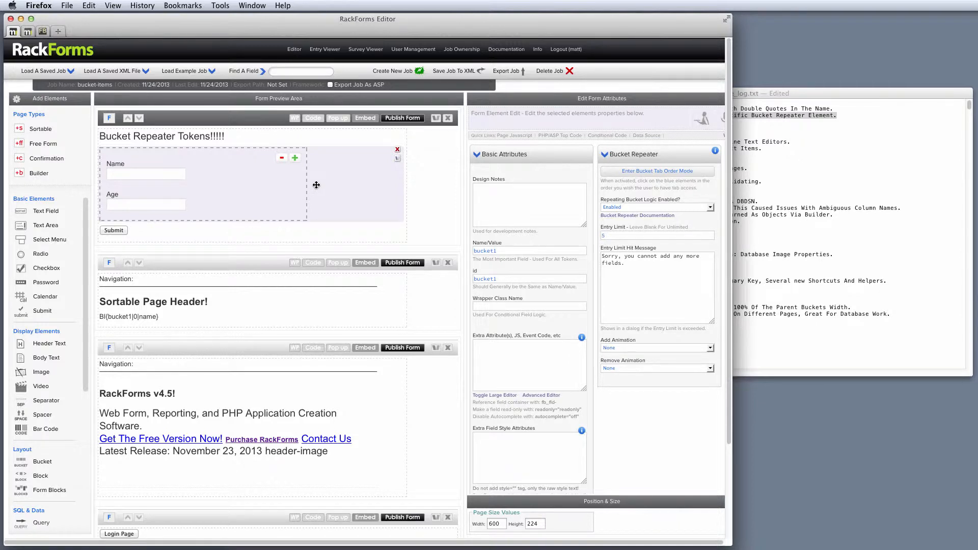
{"action": "left_click", "coordinate": [185, 320]}
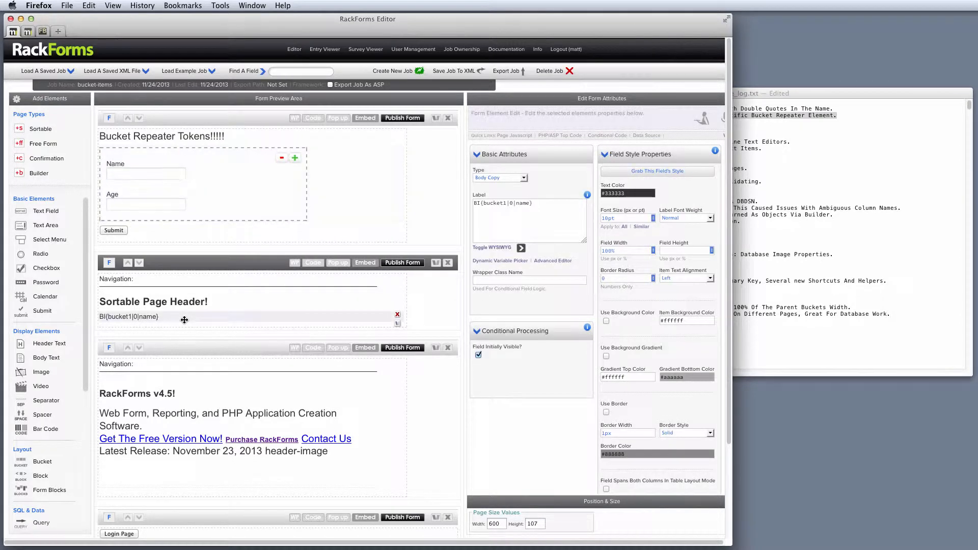
{"action": "triple_click", "coordinate": [485, 203]}
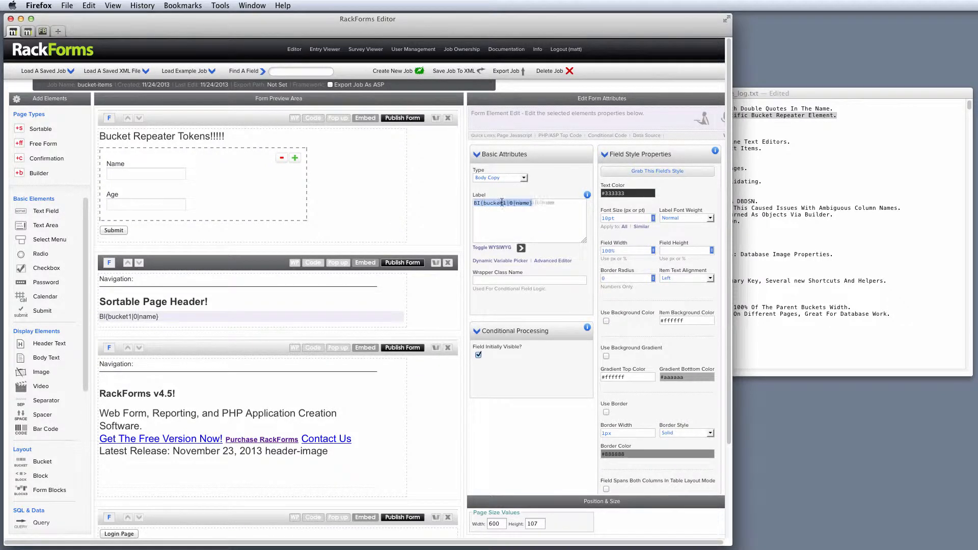
{"action": "left_click_drag", "start_coordinate": [485, 203], "coordinate": [529, 204]}
{"action": "double_click", "coordinate": [498, 203]}
{"action": "left_click", "coordinate": [500, 203]}
{"action": "double_click", "coordinate": [499, 204]}
Compare the bucket's Name/Value with the token's bucket name, and examine the token's index part.
{"action": "left_click", "coordinate": [337, 174]}
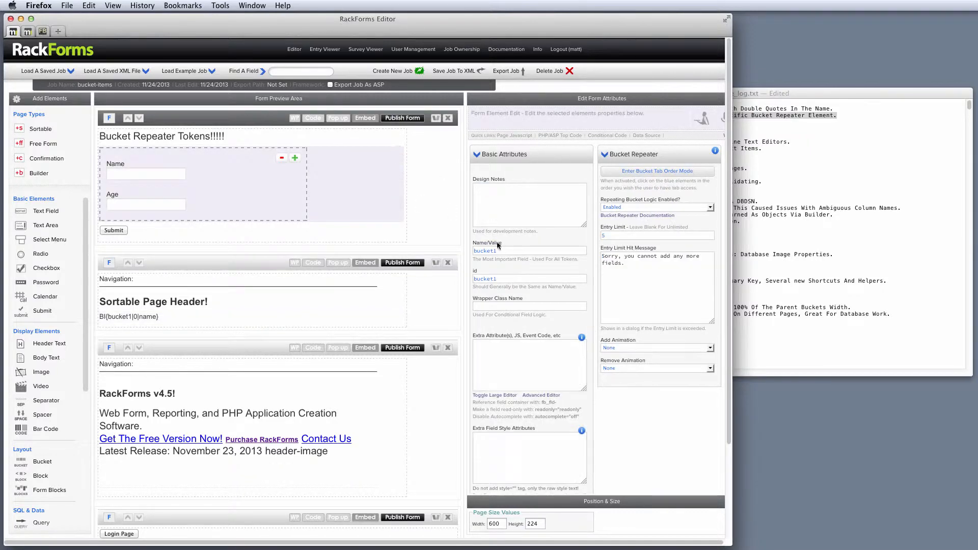
{"action": "left_click_drag", "start_coordinate": [498, 251], "coordinate": [452, 249]}
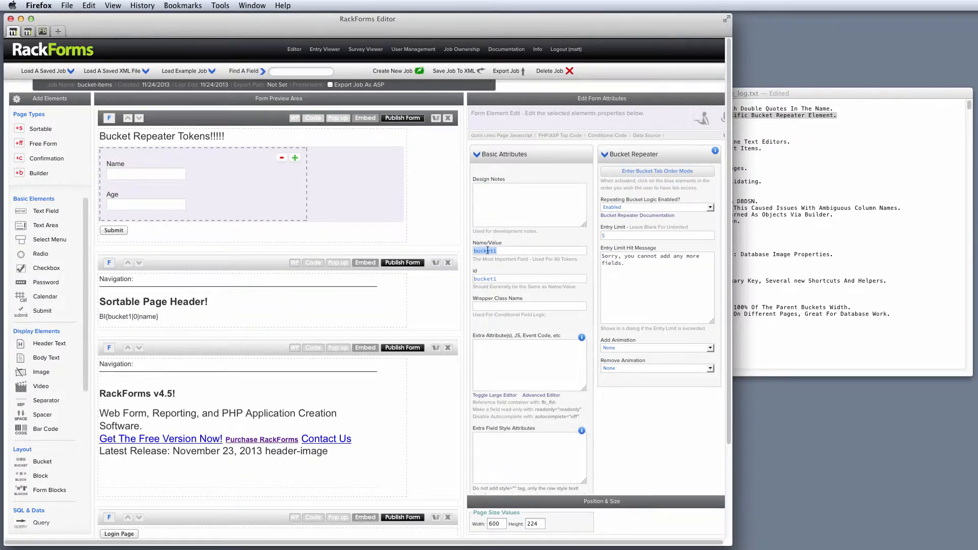
{"action": "left_click", "coordinate": [201, 316]}
{"action": "double_click", "coordinate": [510, 203]}
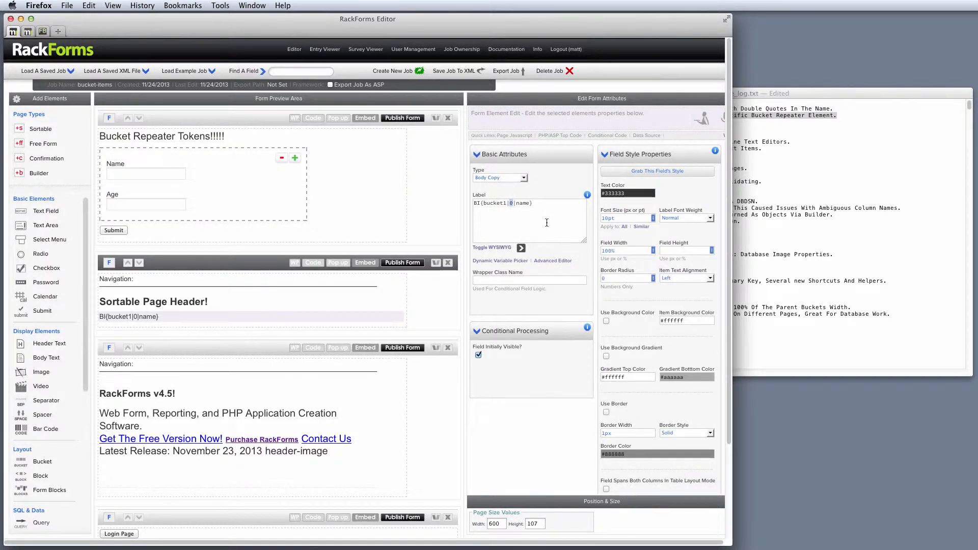
Publish the repeater form again to test entry indexing by replacing the second entry with three blank ones, and close the preview.
{"action": "left_click", "coordinate": [402, 118]}
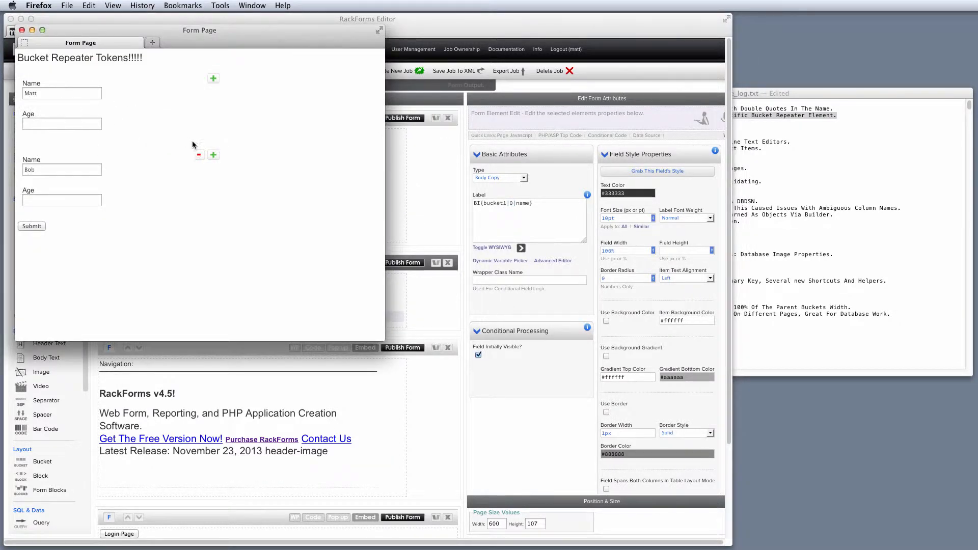
{"action": "left_click", "coordinate": [198, 154]}
{"action": "left_click", "coordinate": [213, 79]}
{"action": "left_click", "coordinate": [213, 155]}
{"action": "left_click", "coordinate": [212, 231]}
{"action": "scroll", "coordinate": [136, 279], "scroll_direction": "down", "scroll_amount": 2}
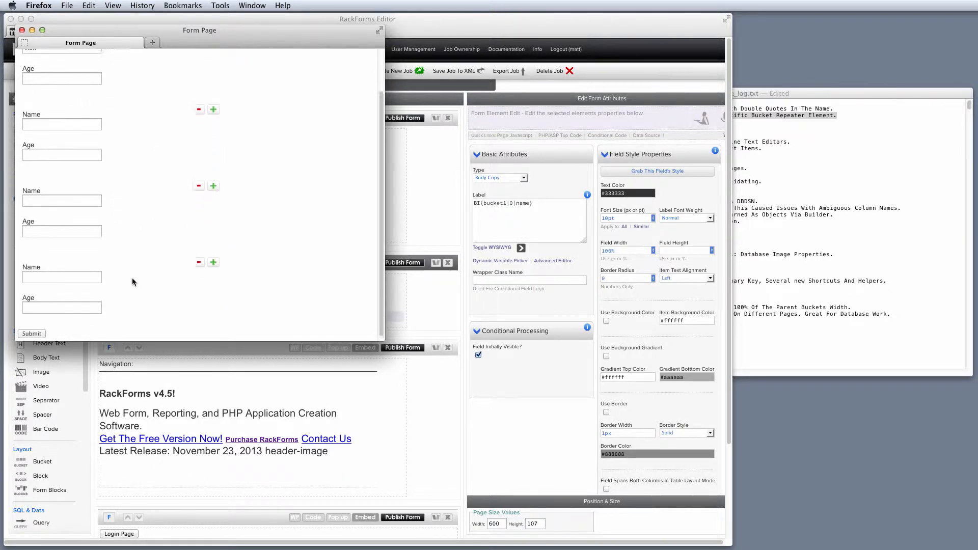
{"action": "scroll", "coordinate": [112, 244], "scroll_direction": "up", "scroll_amount": 3}
{"action": "left_click", "coordinate": [22, 30]}
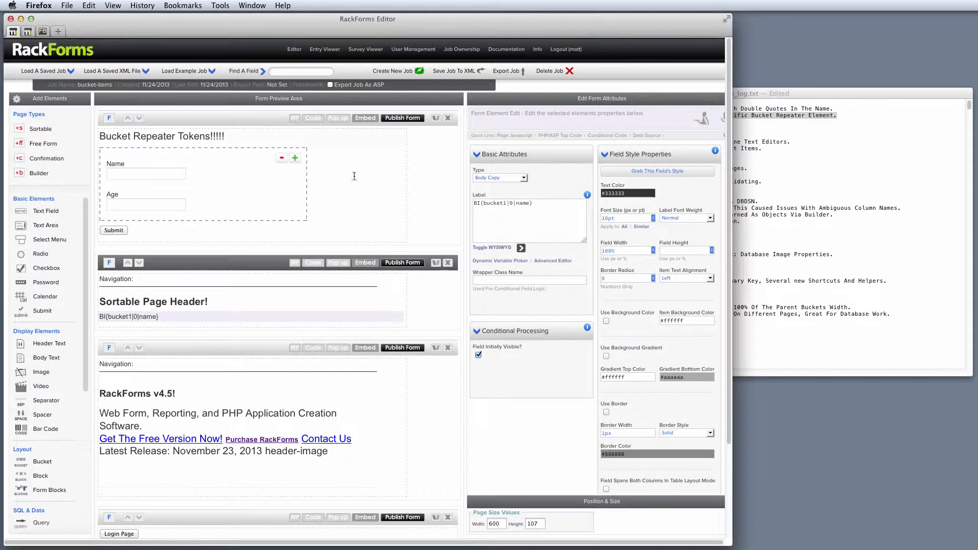
Compare the token's field-name part with the Name field's Name/Value, and review the token's bucket, index and name parts.
{"action": "double_click", "coordinate": [522, 204]}
{"action": "left_click", "coordinate": [200, 168]}
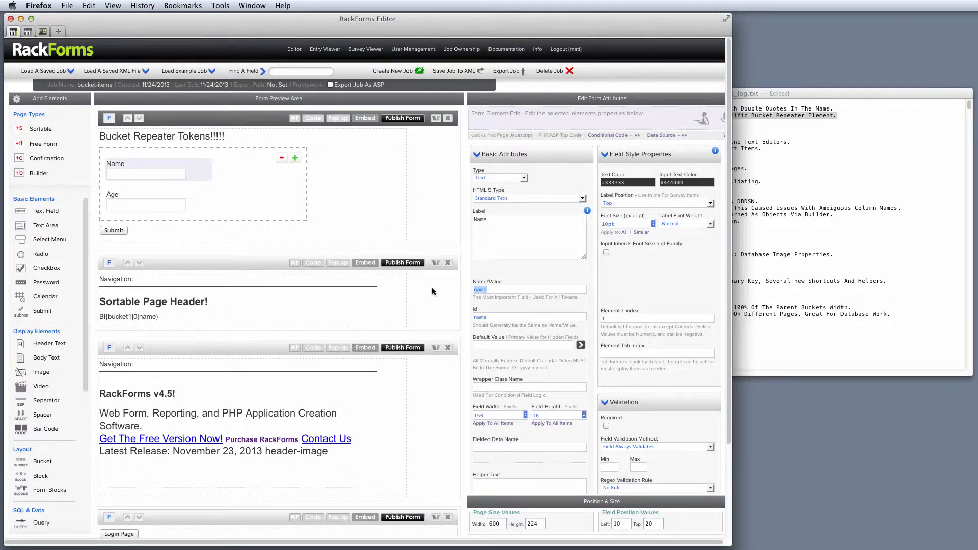
{"action": "left_click", "coordinate": [397, 321]}
{"action": "double_click", "coordinate": [496, 203]}
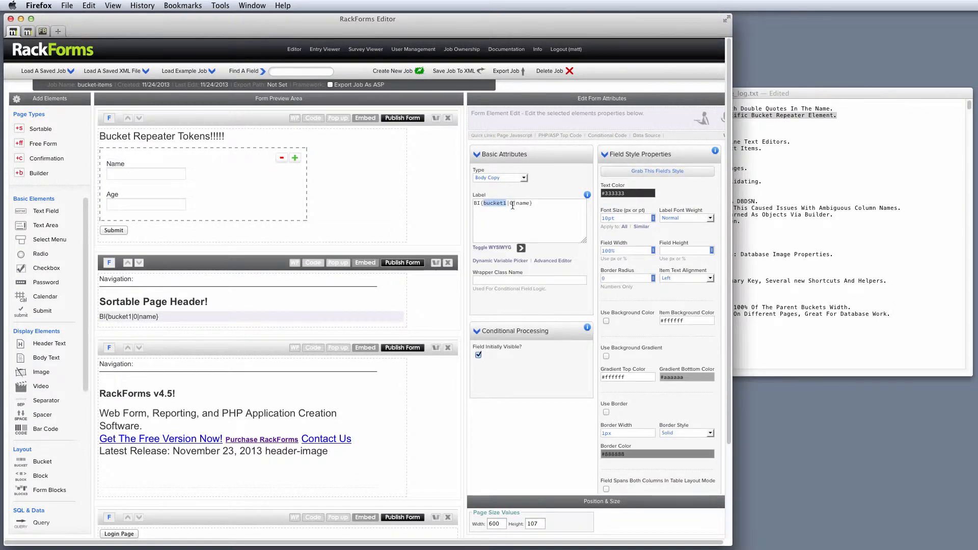
{"action": "double_click", "coordinate": [512, 202]}
{"action": "double_click", "coordinate": [524, 203]}
Switch to the change log to review the Build 778 feature list, and return to the Sortable Page Header page in RackForms.
{"action": "left_click", "coordinate": [759, 228]}
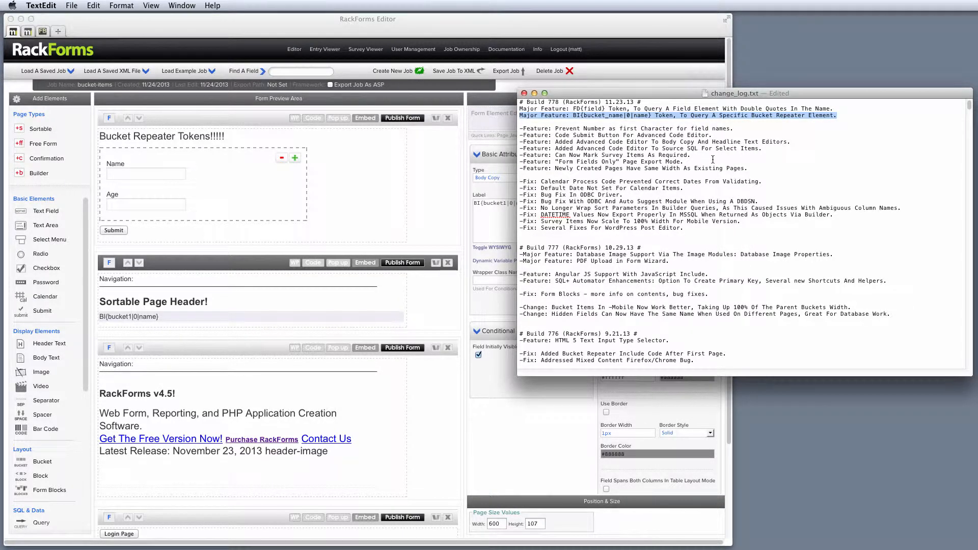
{"action": "left_click", "coordinate": [275, 259]}
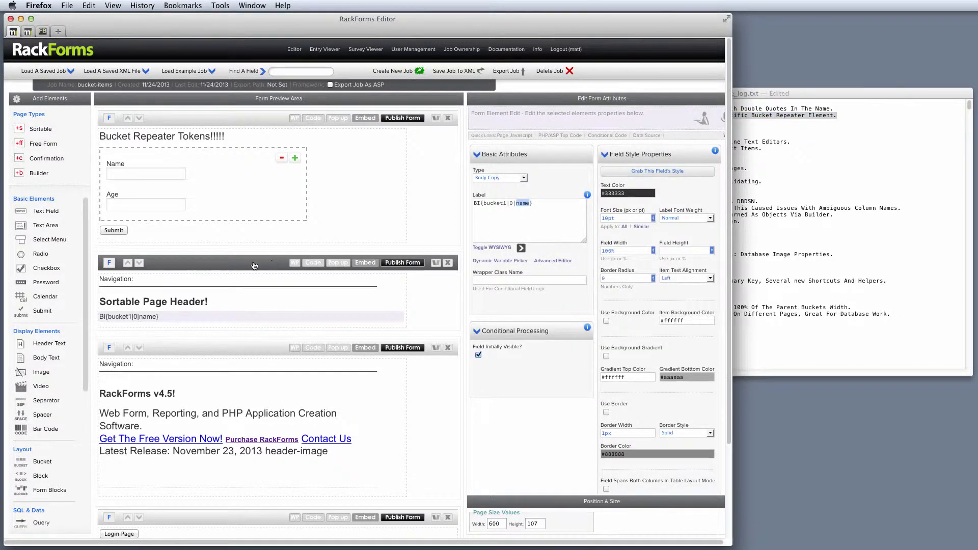
{"action": "left_click", "coordinate": [254, 265]}
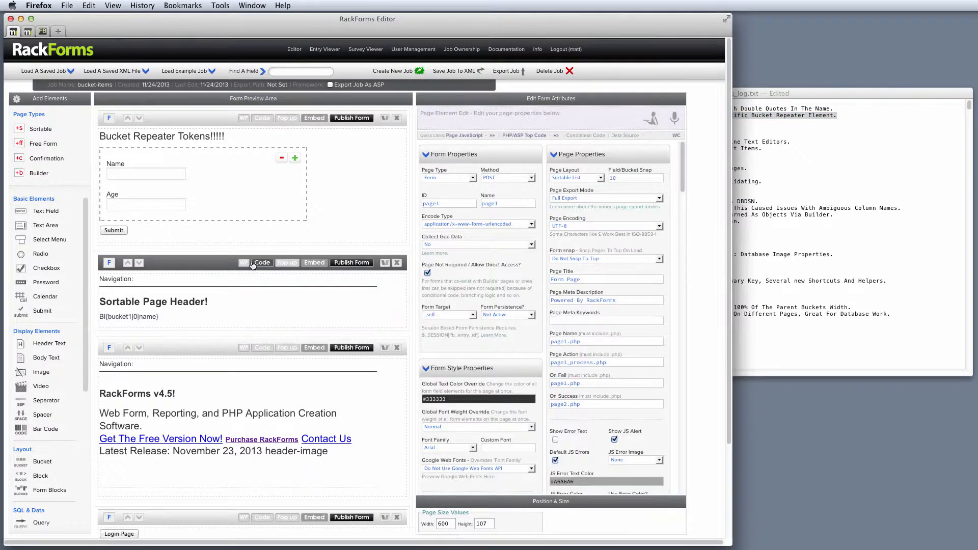
Open the label of the RackForms v4.5! section header in the Advanced Editor, examine its code and close it without submitting.
{"action": "left_click", "coordinate": [381, 389]}
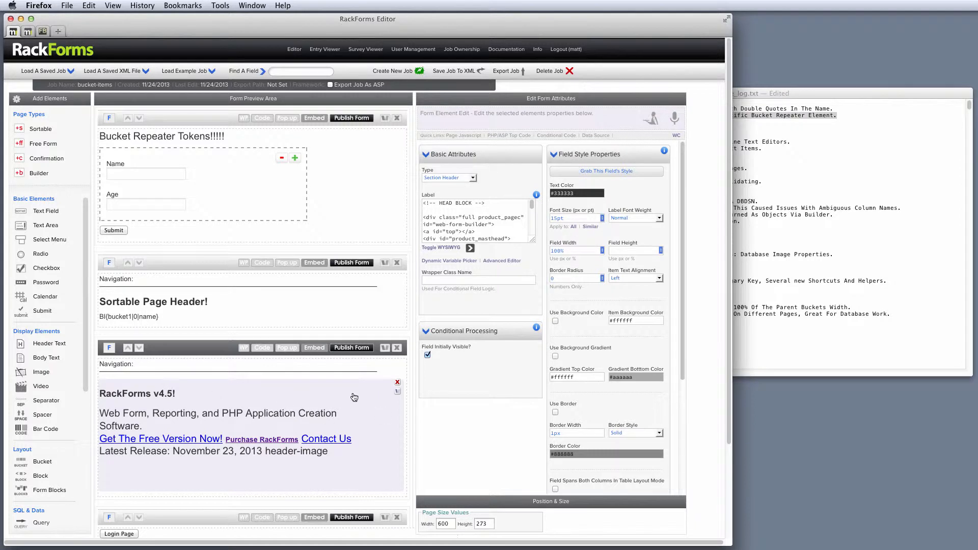
{"action": "left_click_drag", "start_coordinate": [428, 196], "coordinate": [423, 197]}
{"action": "left_click", "coordinate": [502, 260]}
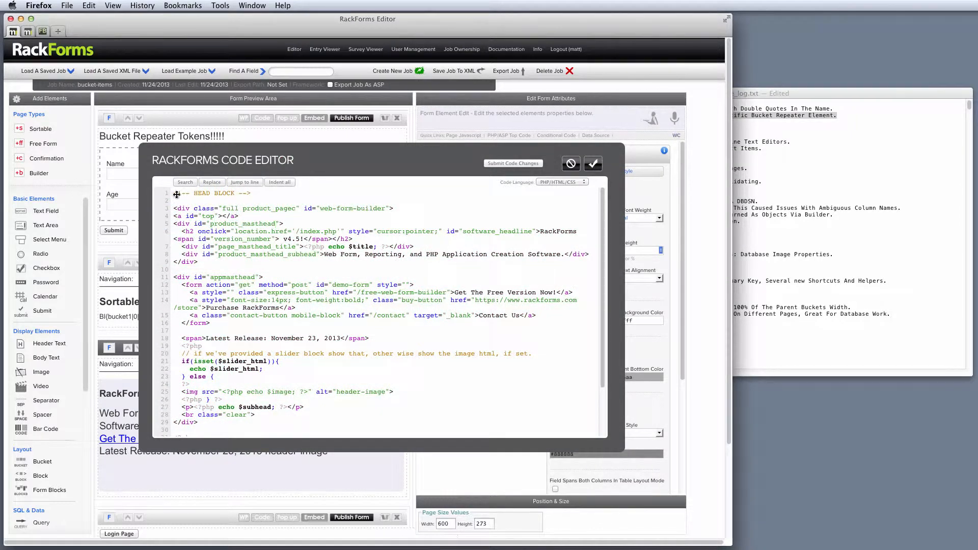
{"action": "left_click_drag", "start_coordinate": [173, 208], "coordinate": [263, 279]}
{"action": "left_click", "coordinate": [243, 202]}
{"action": "left_click", "coordinate": [570, 163]}
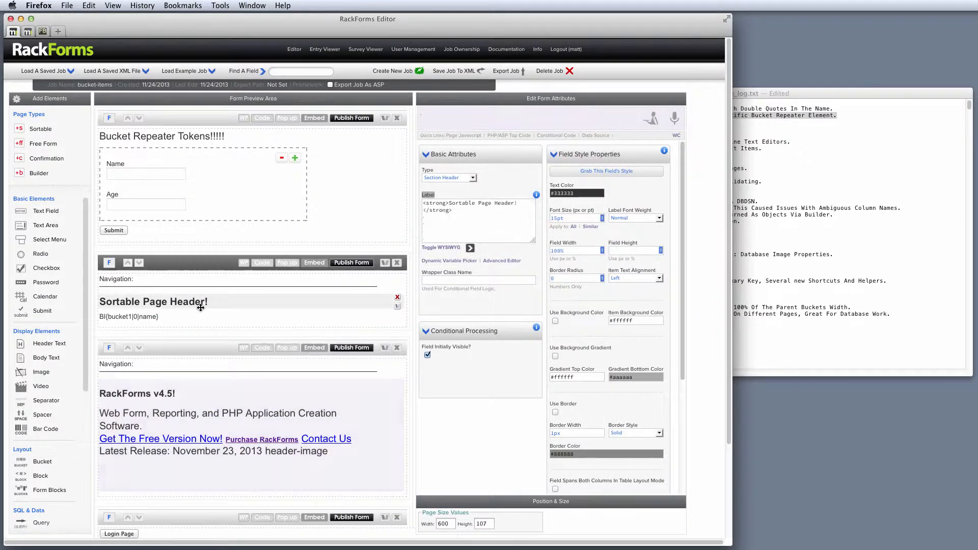
Append "!!!" to the Sortable Page Header text in the Advanced Editor and submit the code changes with the editor kept open.
{"action": "left_click", "coordinate": [498, 261]}
{"action": "left_click_drag", "start_coordinate": [451, 169], "coordinate": [526, 234]}
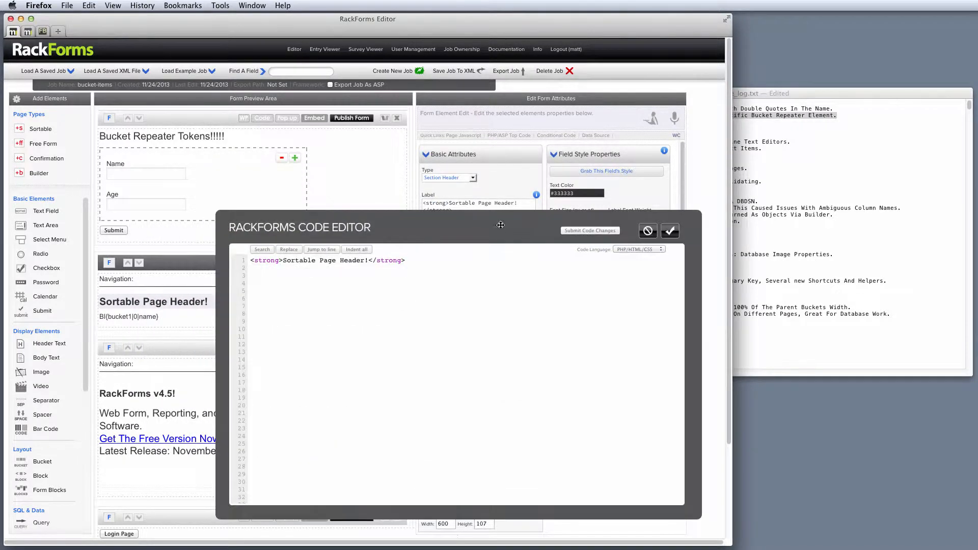
{"action": "left_click", "coordinate": [369, 261]}
{"action": "type", "text": "!!!"}
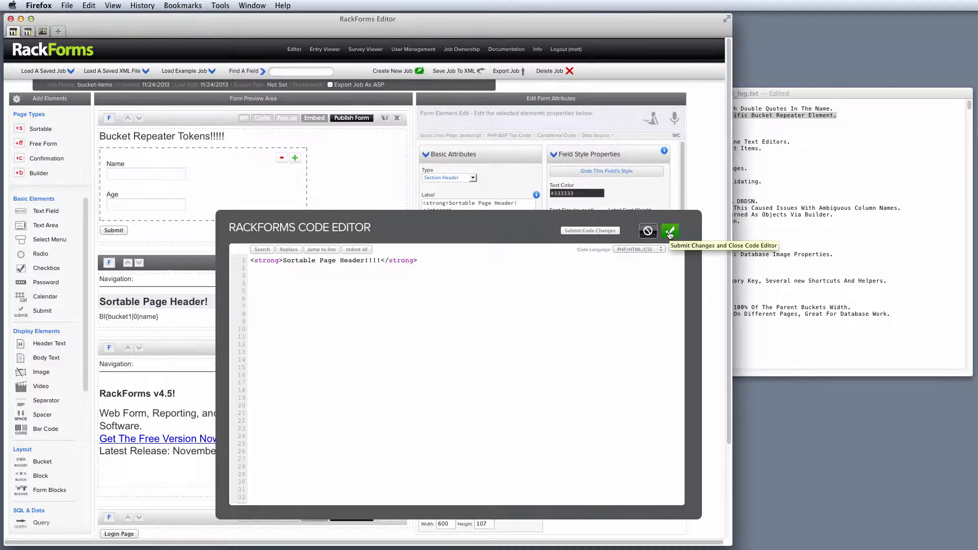
{"action": "left_click", "coordinate": [585, 233]}
Move the code editor clear of the page's header, publish the page to check the updated heading, and close the preview.
{"action": "left_click_drag", "start_coordinate": [410, 224], "coordinate": [365, 330]}
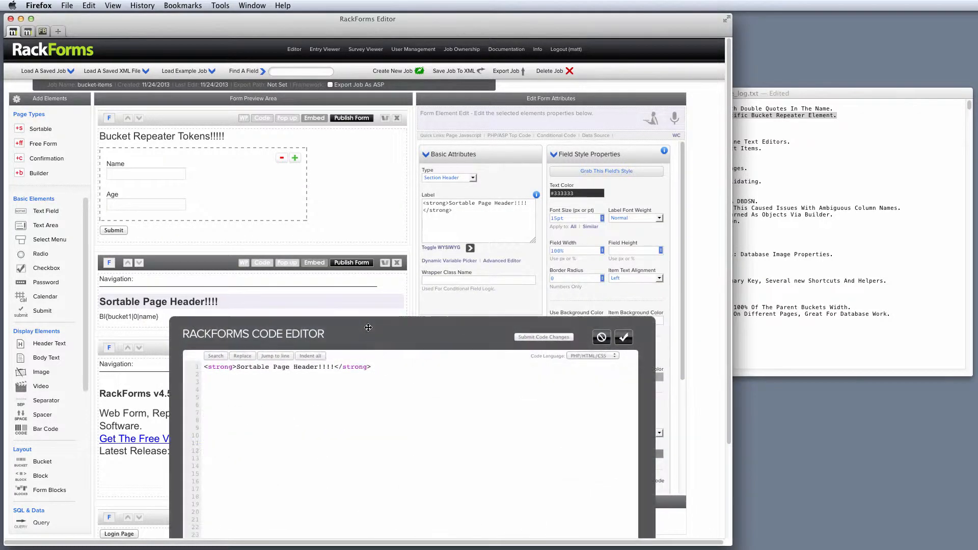
{"action": "left_click", "coordinate": [373, 263]}
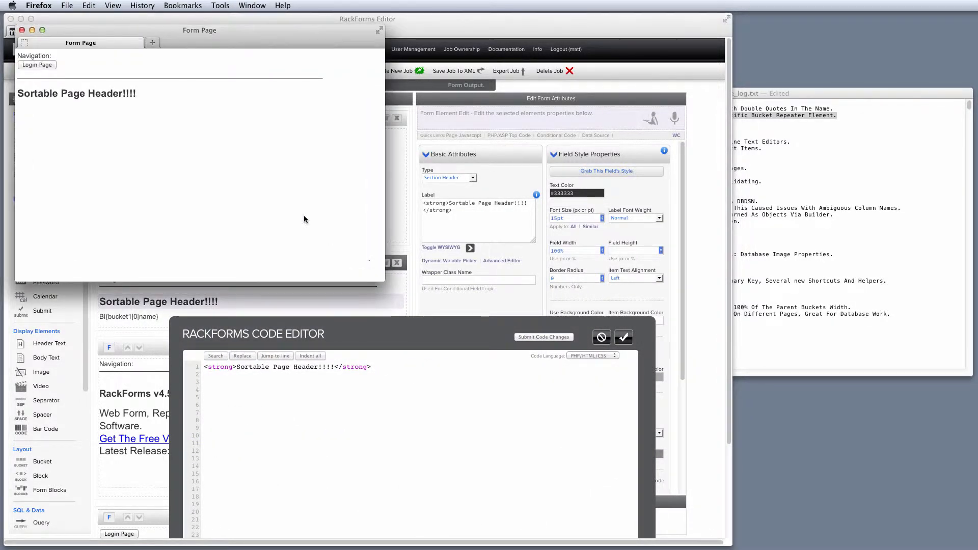
{"action": "left_click_drag", "start_coordinate": [136, 94], "coordinate": [56, 94]}
{"action": "left_click", "coordinate": [22, 30]}
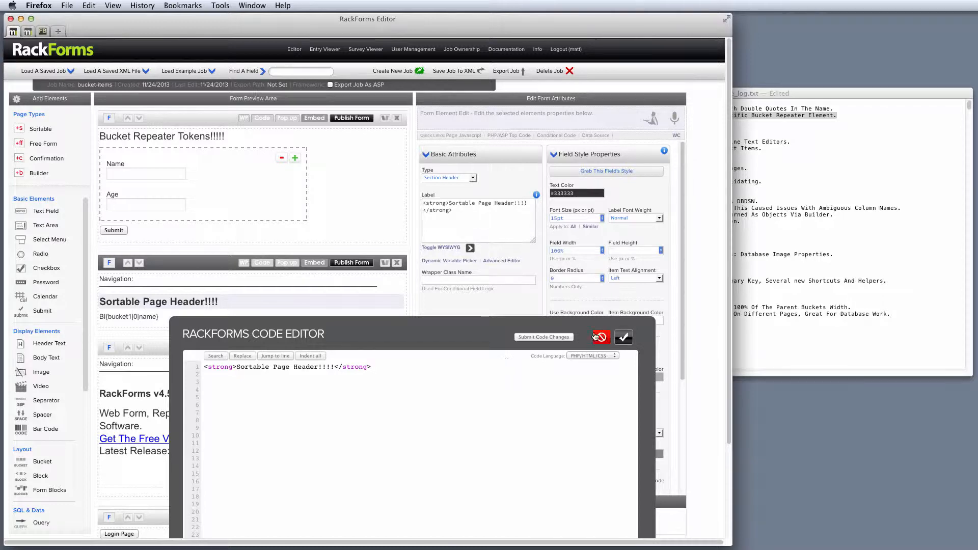
Submit and close the code editor, and reopen the Sortable Page Header label in the Advanced Editor.
{"action": "left_click", "coordinate": [624, 338]}
{"action": "left_click", "coordinate": [512, 262]}
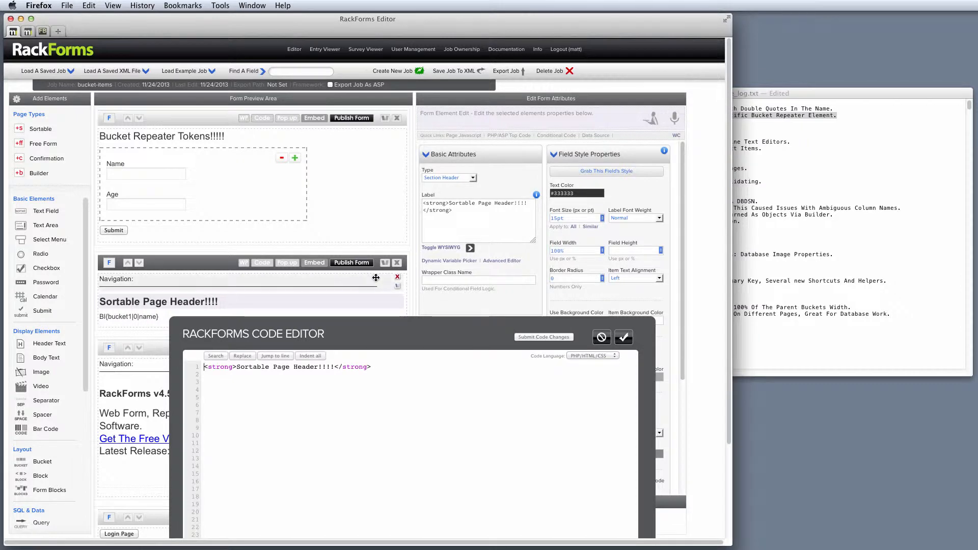
Close the code editor without submitting and highlight the "Form Fields Only" Page Export Mode entry in the TextEdit change log.
{"action": "left_click_drag", "start_coordinate": [503, 337], "coordinate": [475, 177]}
{"action": "left_click", "coordinate": [574, 176]}
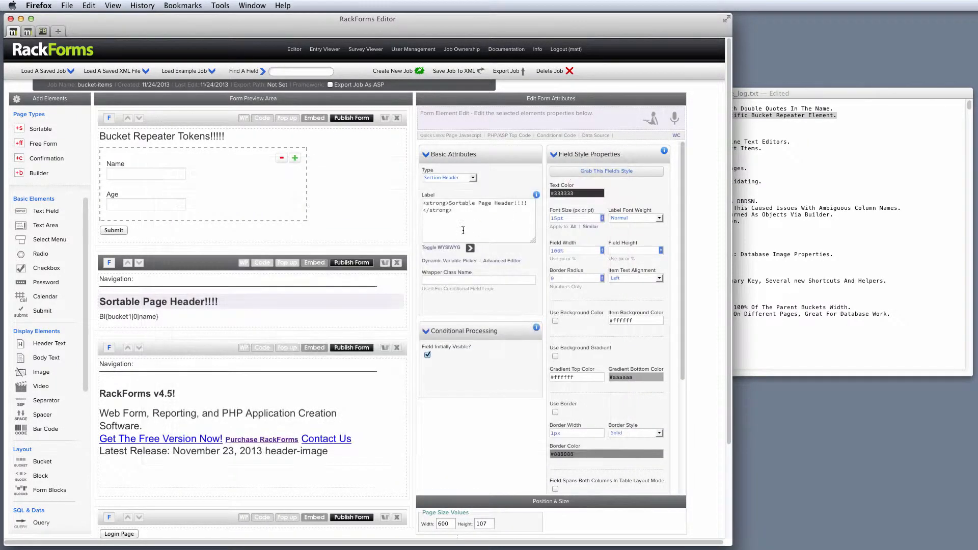
{"action": "left_click", "coordinate": [821, 186]}
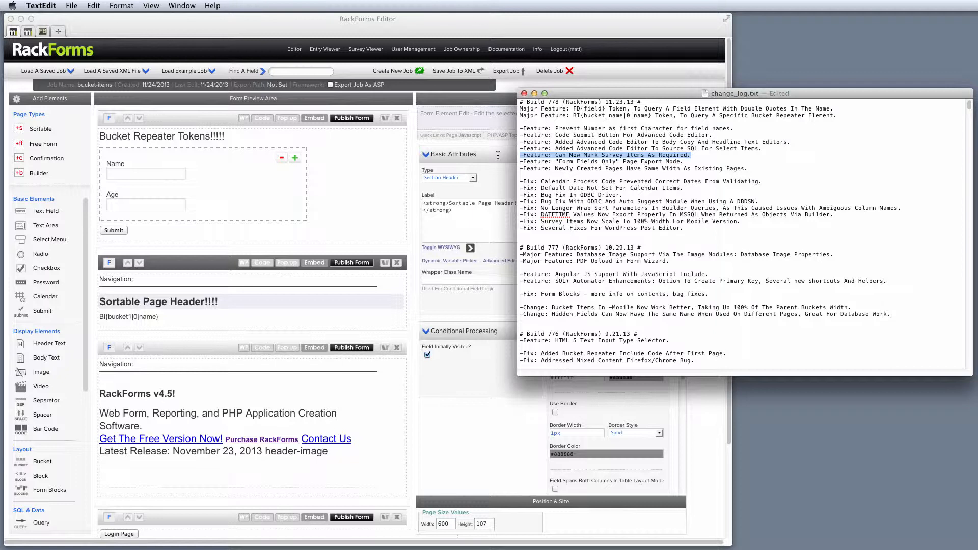
{"action": "left_click_drag", "start_coordinate": [685, 162], "coordinate": [469, 162]}
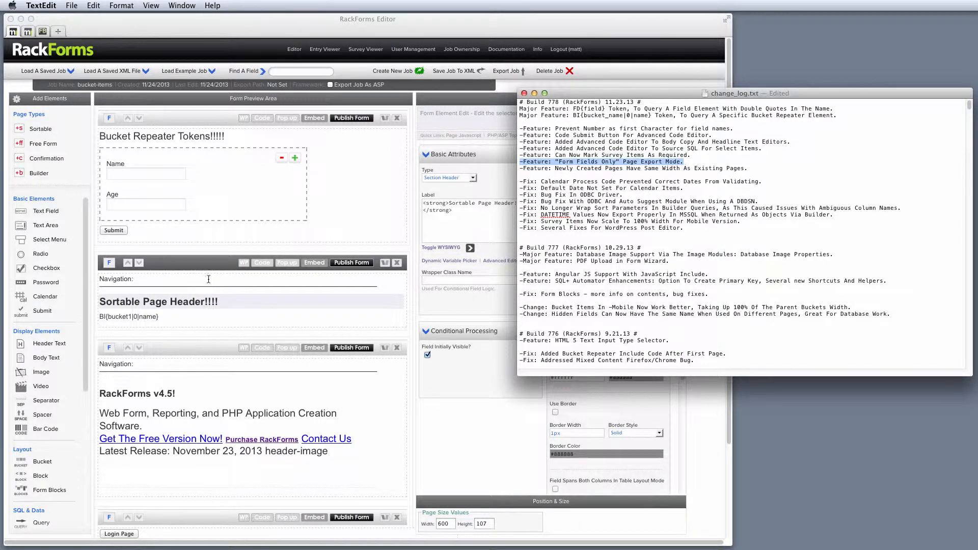
In the RackForms editor, select the Navigation body copy above RackForms v4.5! and examine the nav.php include in its label.
{"action": "scroll", "coordinate": [208, 279], "scroll_direction": "down", "scroll_amount": 5}
{"action": "left_click", "coordinate": [196, 254]}
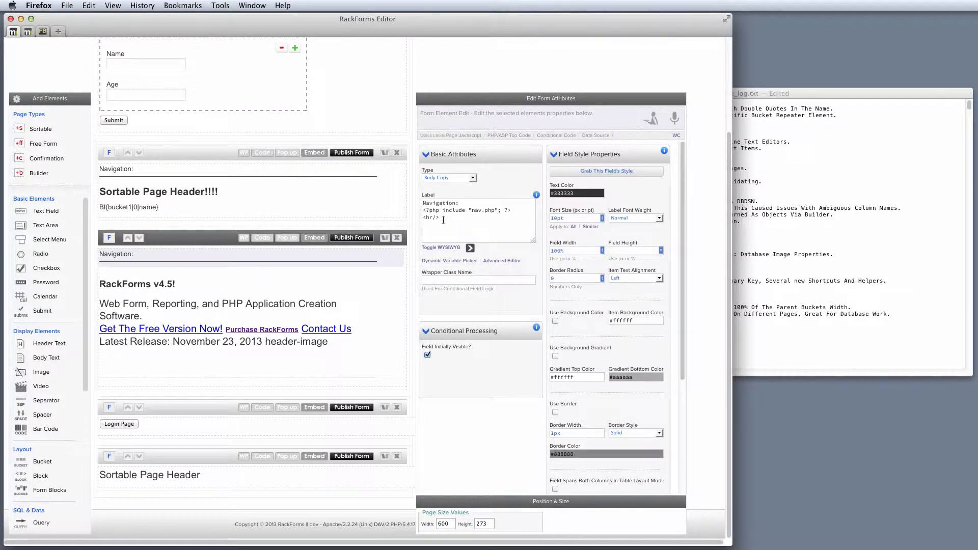
{"action": "left_click_drag", "start_coordinate": [443, 220], "coordinate": [405, 210]}
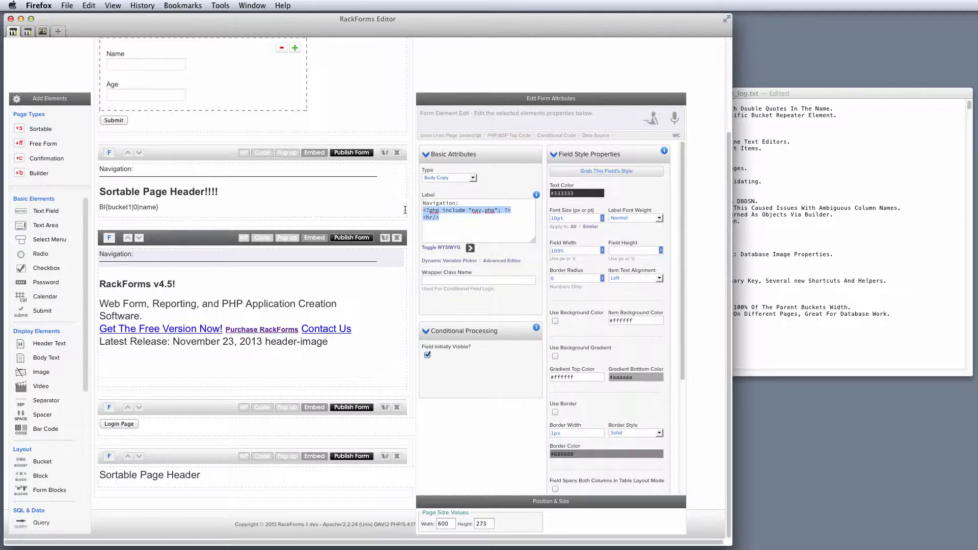
{"action": "left_click_drag", "start_coordinate": [512, 210], "coordinate": [402, 207]}
{"action": "left_click_drag", "start_coordinate": [468, 210], "coordinate": [498, 210]}
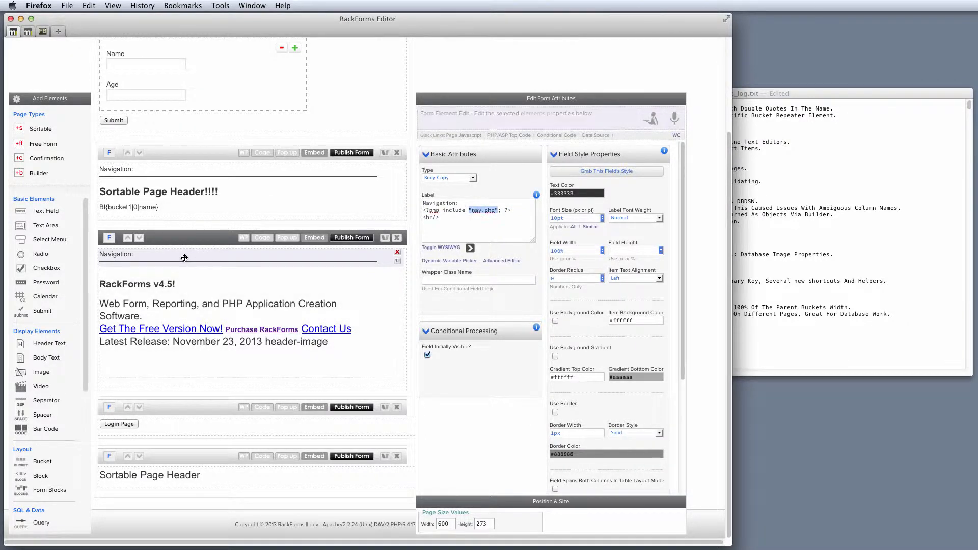
{"action": "left_click", "coordinate": [491, 225]}
{"action": "left_click_drag", "start_coordinate": [473, 210], "coordinate": [495, 211]}
{"action": "left_click", "coordinate": [445, 212]}
{"action": "key", "text": "super+a"}
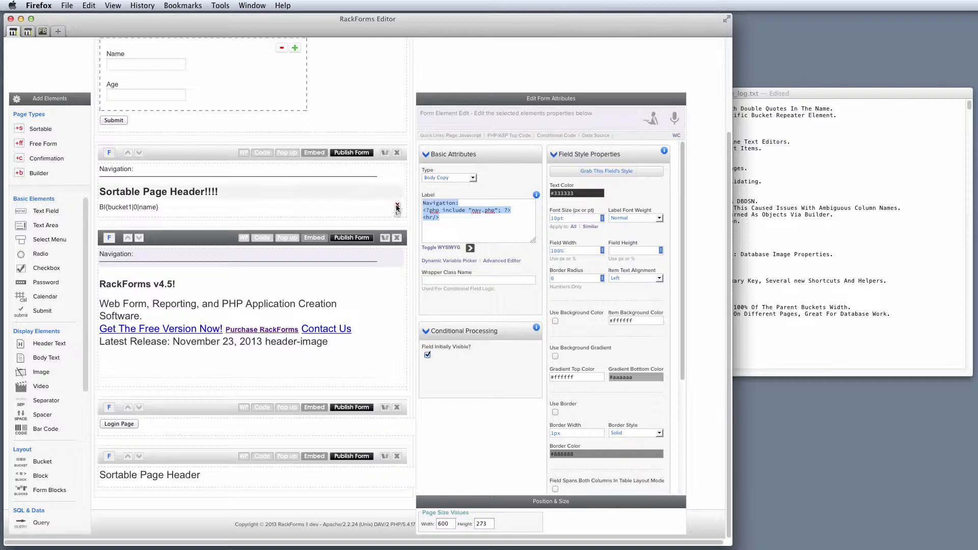
Open the properties of the page holding the Login Page button and examine its page name and Page Export Mode options.
{"action": "left_click", "coordinate": [201, 461]}
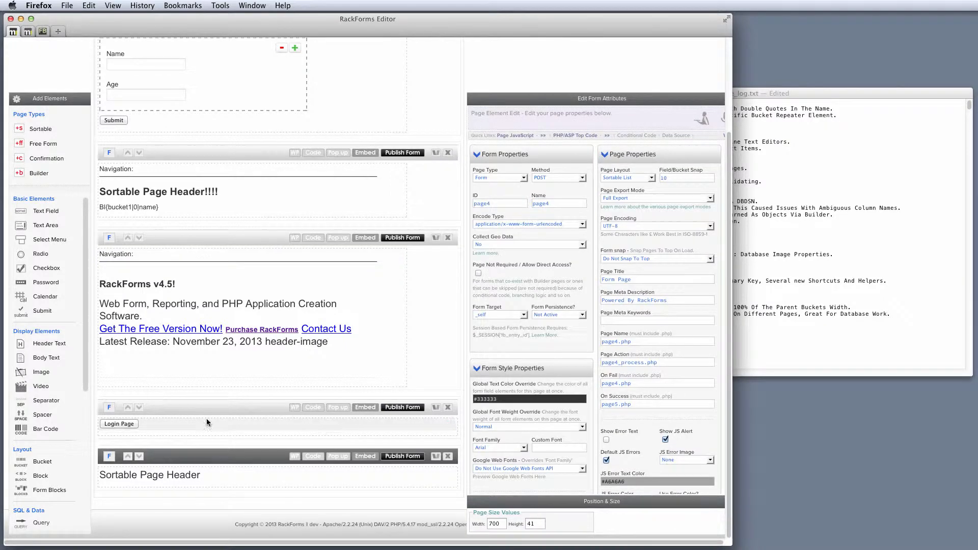
{"action": "left_click", "coordinate": [237, 410]}
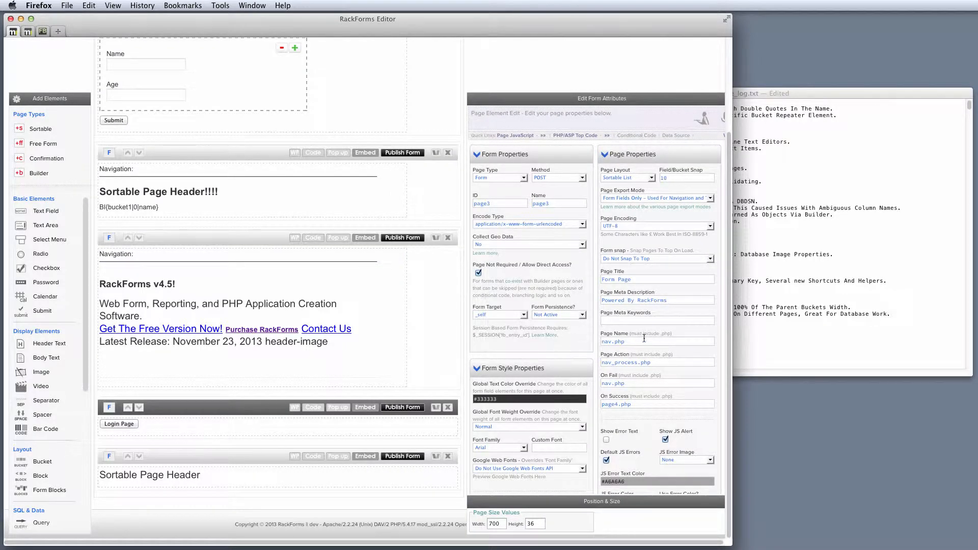
{"action": "left_click_drag", "start_coordinate": [644, 338], "coordinate": [556, 341]}
{"action": "left_click_drag", "start_coordinate": [657, 189], "coordinate": [622, 197]}
{"action": "left_click", "coordinate": [625, 198]}
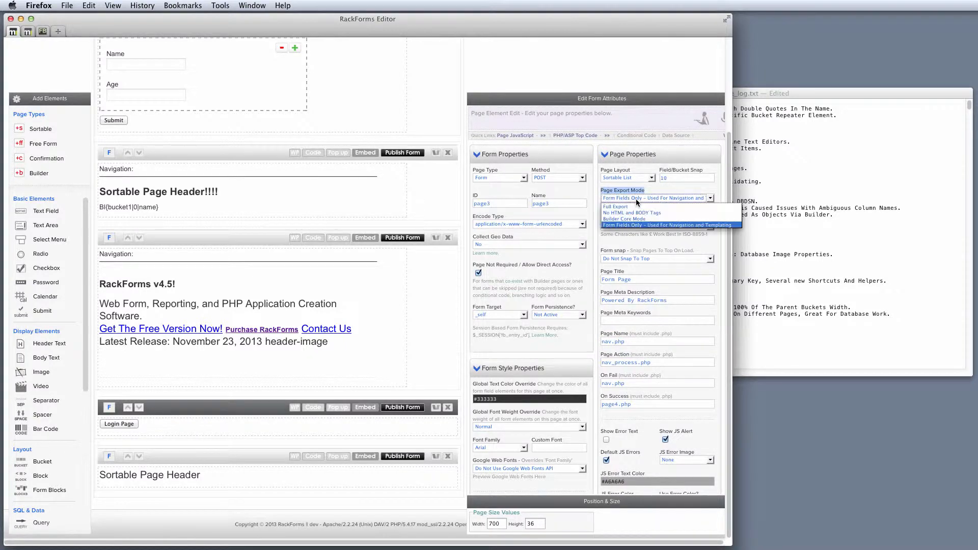
{"action": "left_click", "coordinate": [628, 225]}
Publish the nav.php page, examine its generated source code, and close the source and preview windows.
{"action": "left_click", "coordinate": [402, 407]}
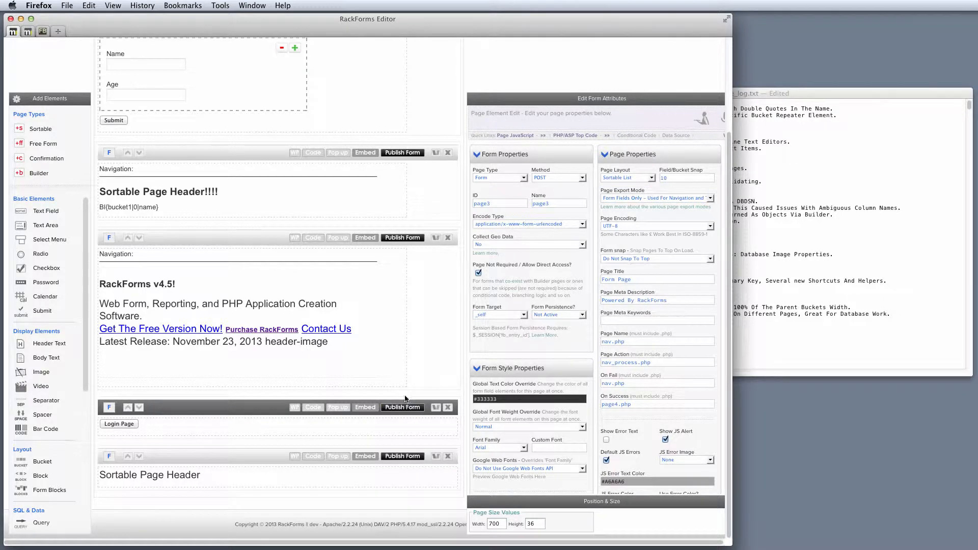
{"action": "right_click", "coordinate": [363, 132]}
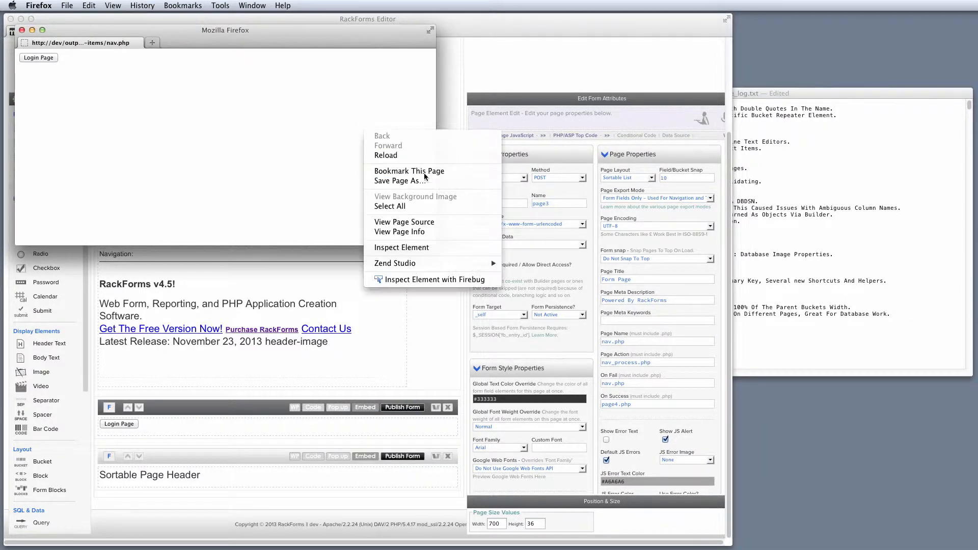
{"action": "left_click", "coordinate": [428, 222]}
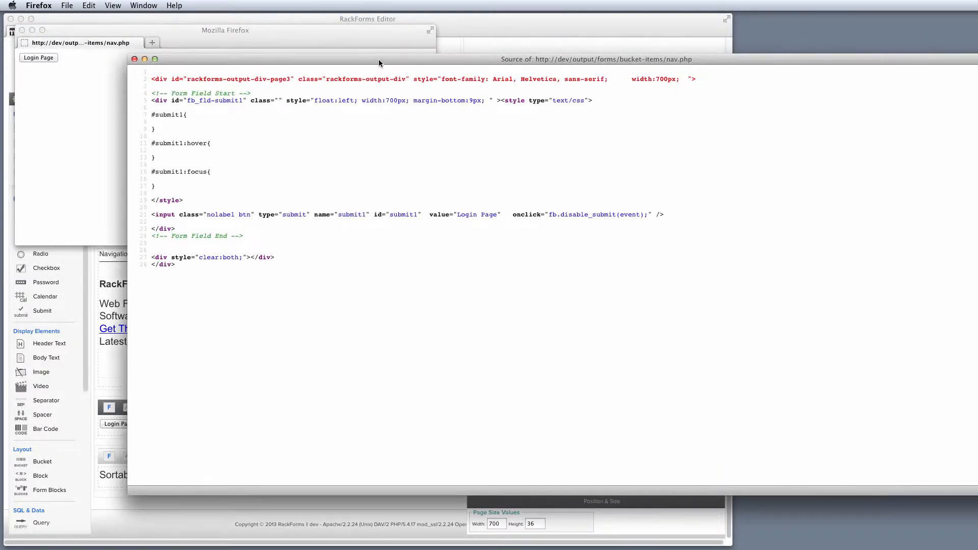
{"action": "left_click_drag", "start_coordinate": [378, 59], "coordinate": [345, 62]}
{"action": "left_click_drag", "start_coordinate": [169, 268], "coordinate": [93, 75]}
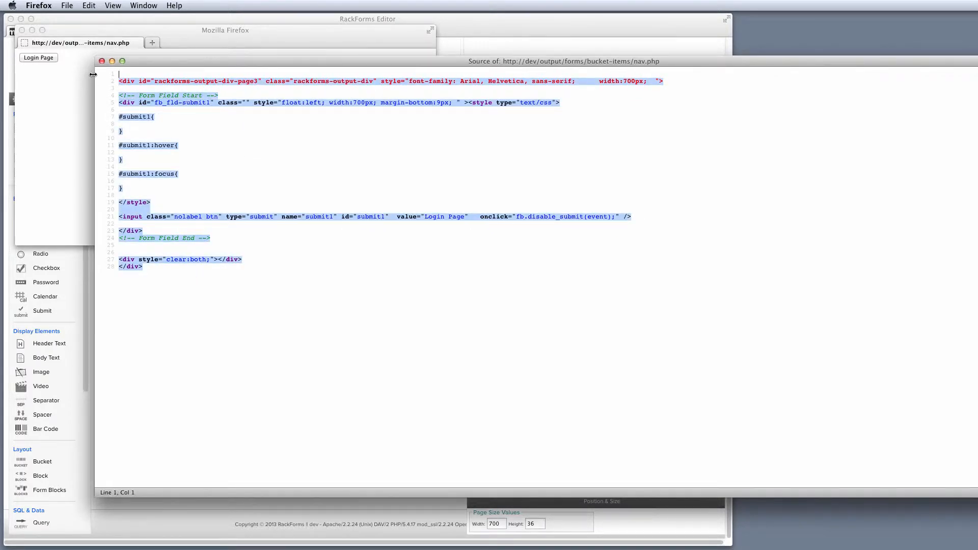
{"action": "left_click", "coordinate": [222, 122]}
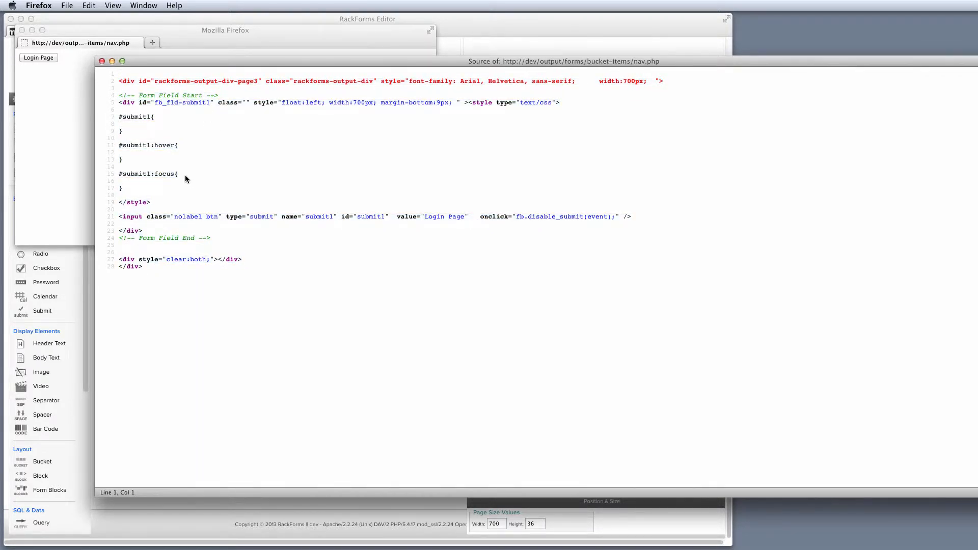
{"action": "left_click_drag", "start_coordinate": [632, 216], "coordinate": [41, 214]}
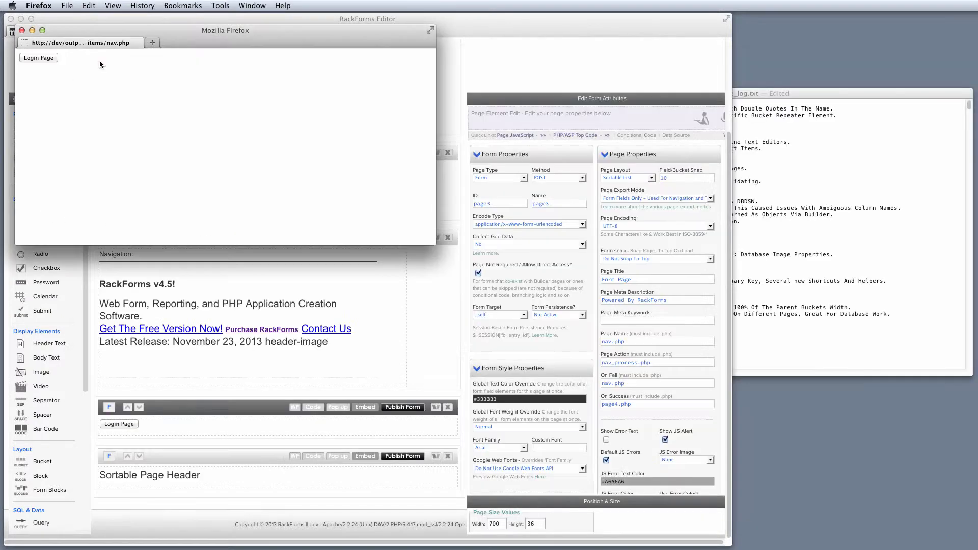
{"action": "left_click", "coordinate": [102, 61]}
{"action": "left_click", "coordinate": [22, 31]}
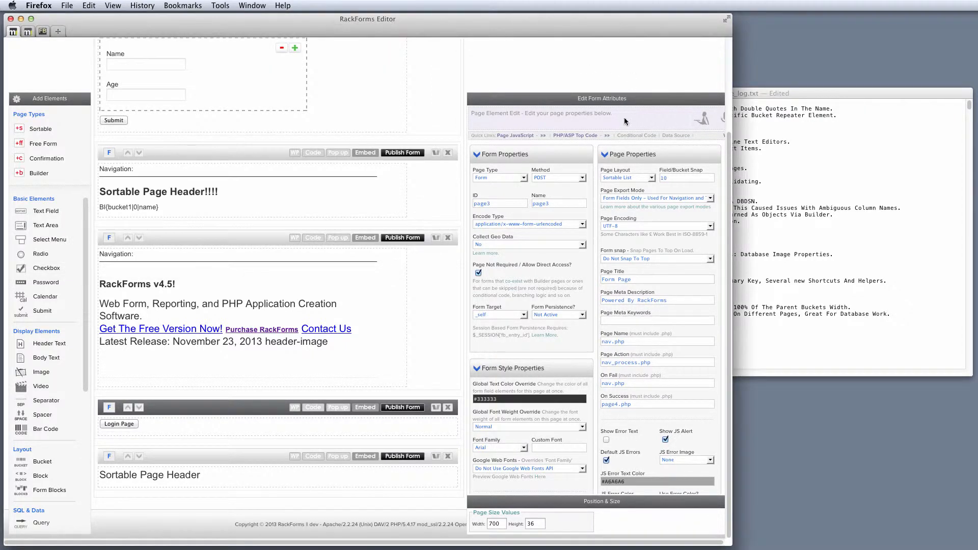
In the TextEdit change log, move the "Can Now Mark Survey Items As Required." line below the "Newly Created Pages" line and remove the leftover blank line.
{"action": "left_click", "coordinate": [773, 137]}
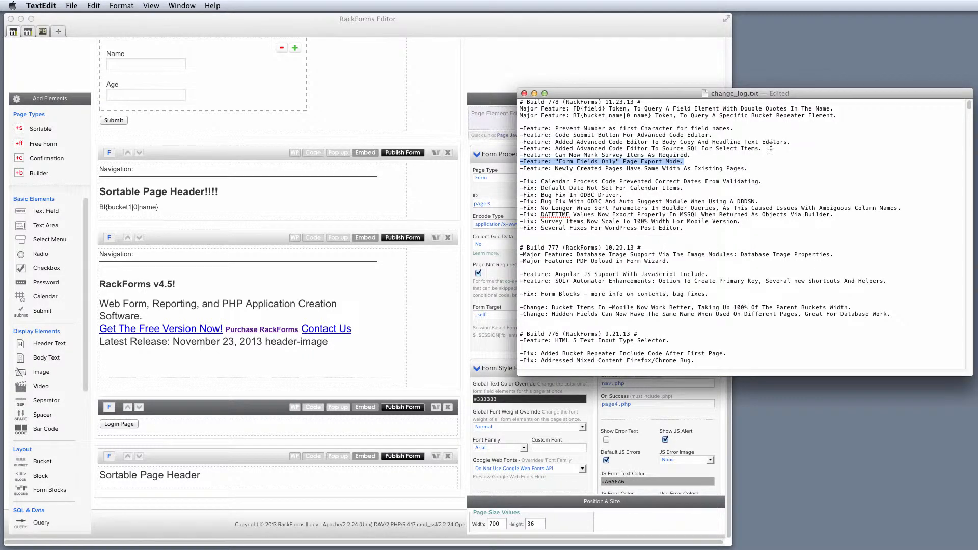
{"action": "left_click_drag", "start_coordinate": [748, 169], "coordinate": [520, 171]}
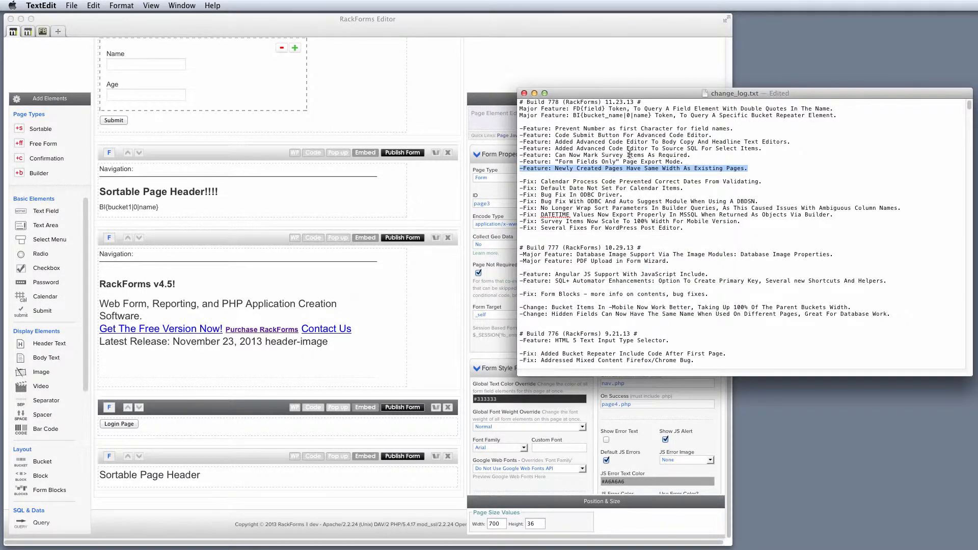
{"action": "left_click_drag", "start_coordinate": [694, 155], "coordinate": [441, 152]}
{"action": "key", "text": "super+x"}
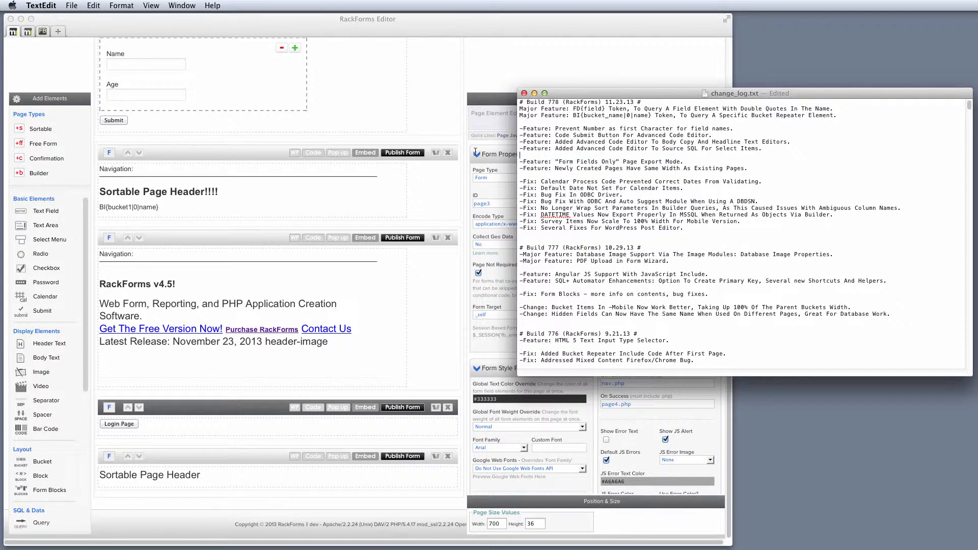
{"action": "left_click", "coordinate": [763, 166]}
{"action": "key", "text": "Return"}
{"action": "key", "text": "super+v"}
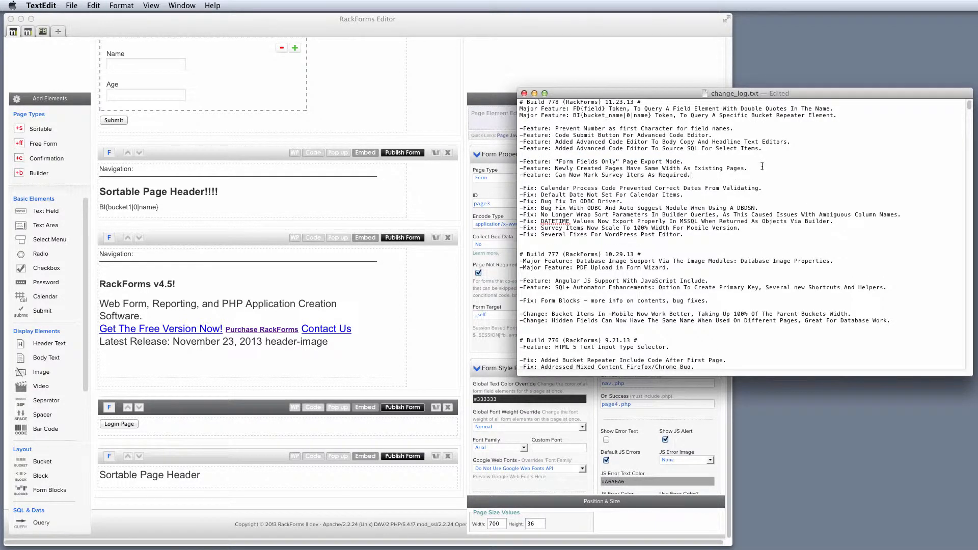
{"action": "left_click", "coordinate": [529, 156]}
{"action": "key", "text": "BackSpace"}
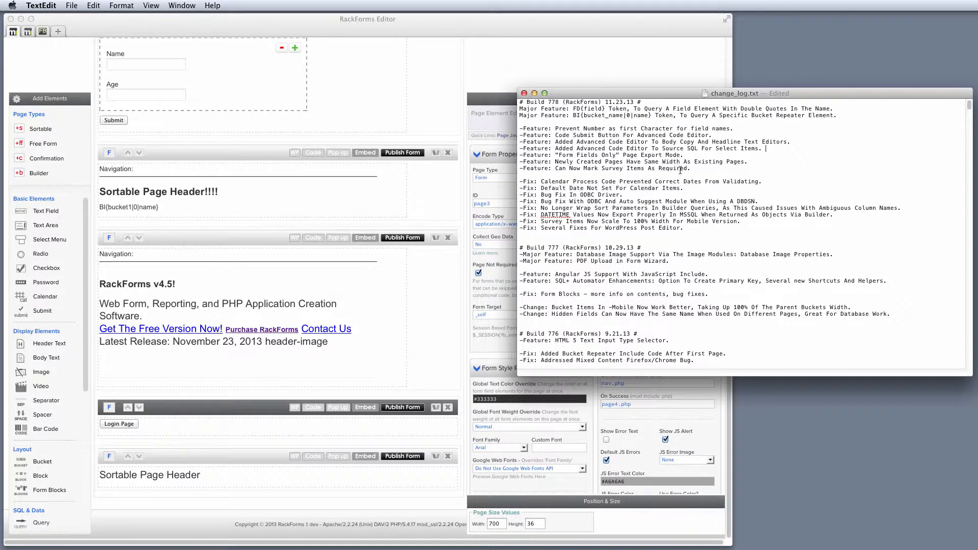
Highlight the survey items feature, the Build 778 fixes and the Build 778 heading in the change log to review them.
{"action": "left_click_drag", "start_coordinate": [691, 169], "coordinate": [491, 166]}
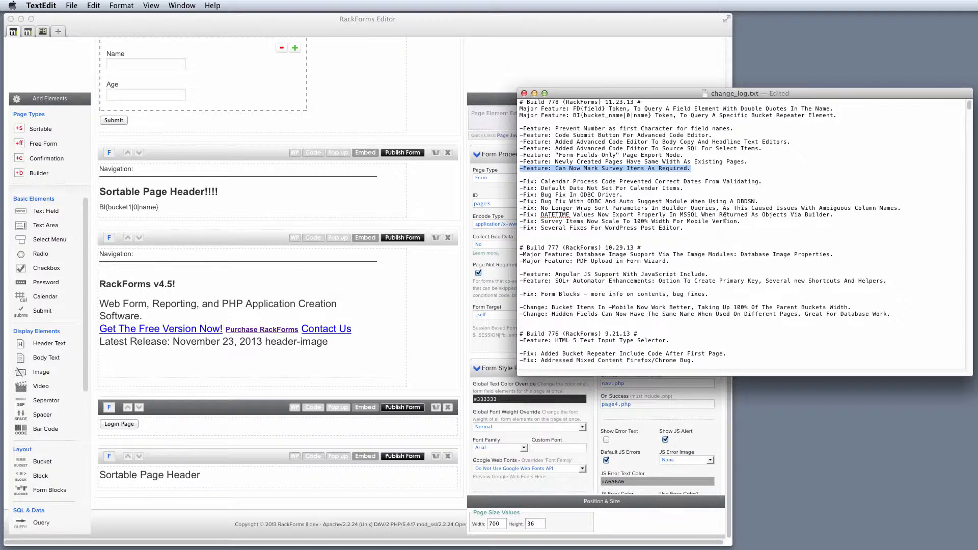
{"action": "left_click_drag", "start_coordinate": [702, 228], "coordinate": [500, 183]}
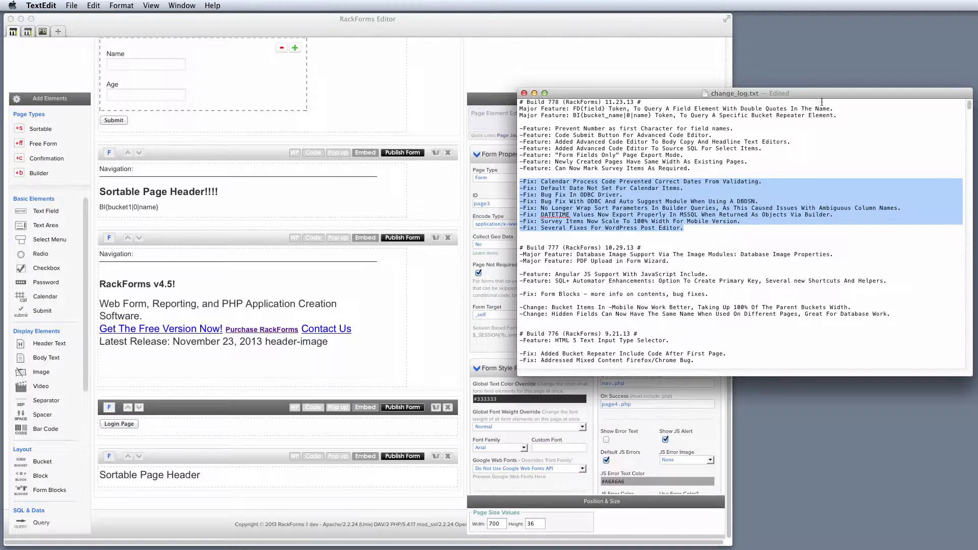
{"action": "left_click", "coordinate": [612, 124]}
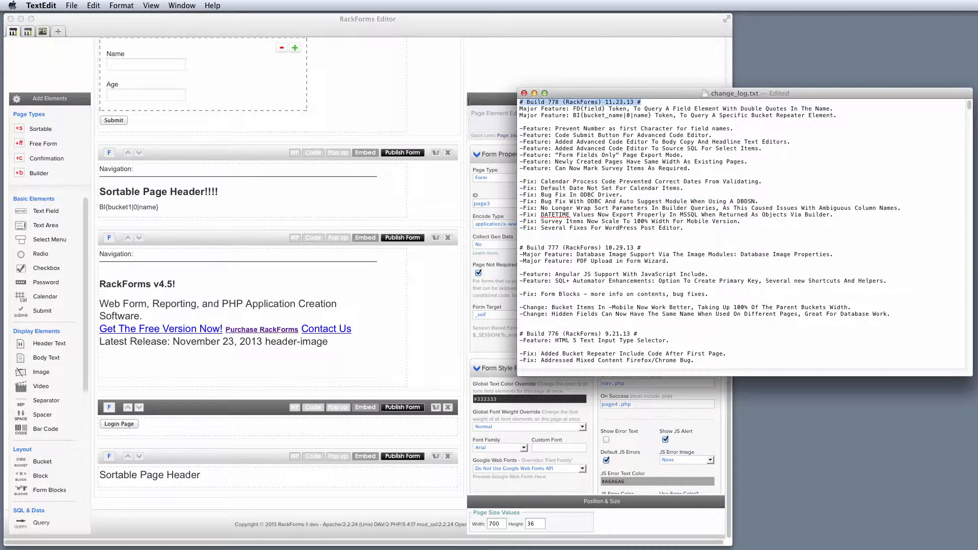
{"action": "left_click", "coordinate": [266, 161]}
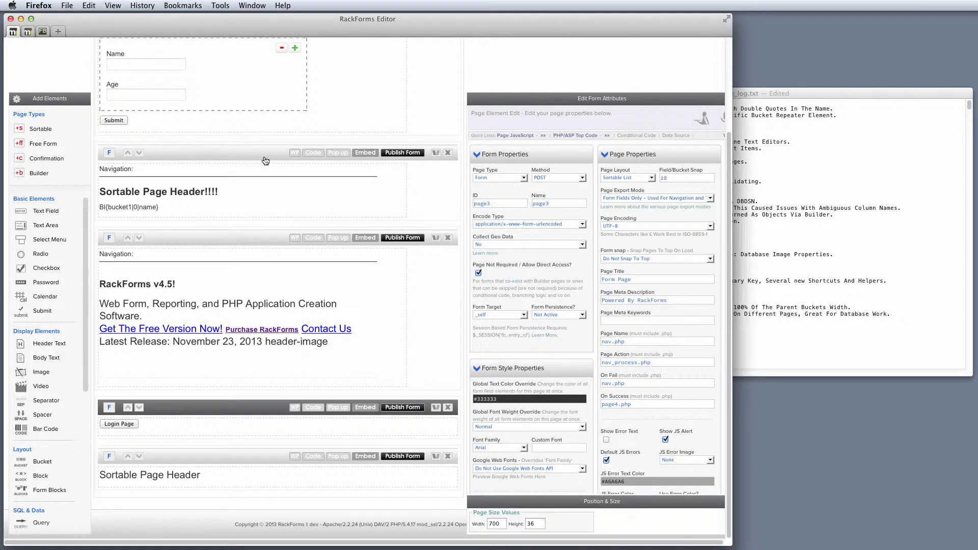
{"action": "left_click", "coordinate": [800, 171]}
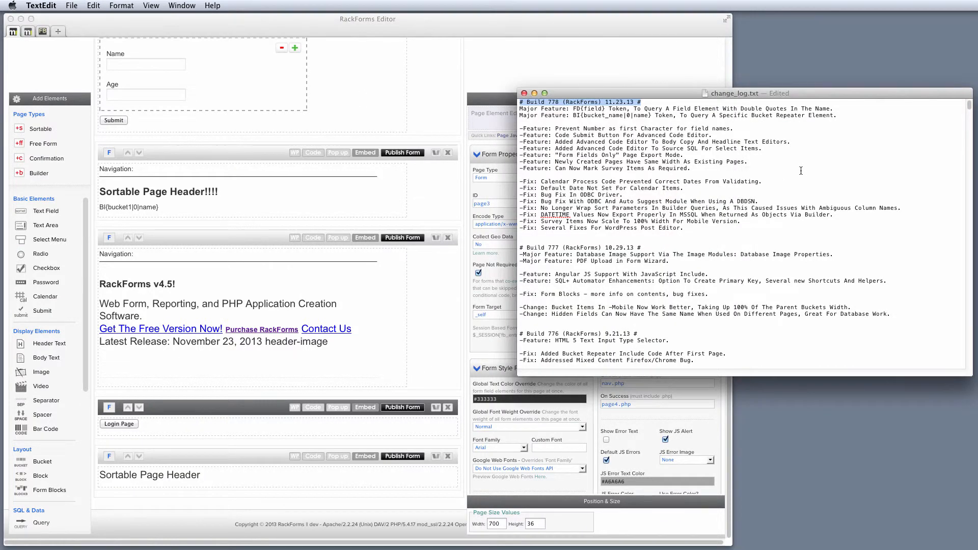